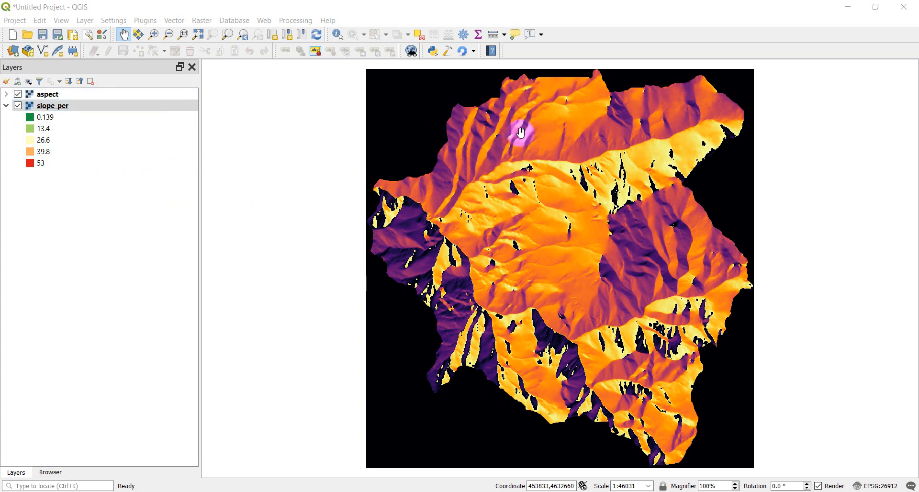
Step: Examine the full range of class values and colors in the aspect layer's legend, and collapse the legend
click(54, 110)
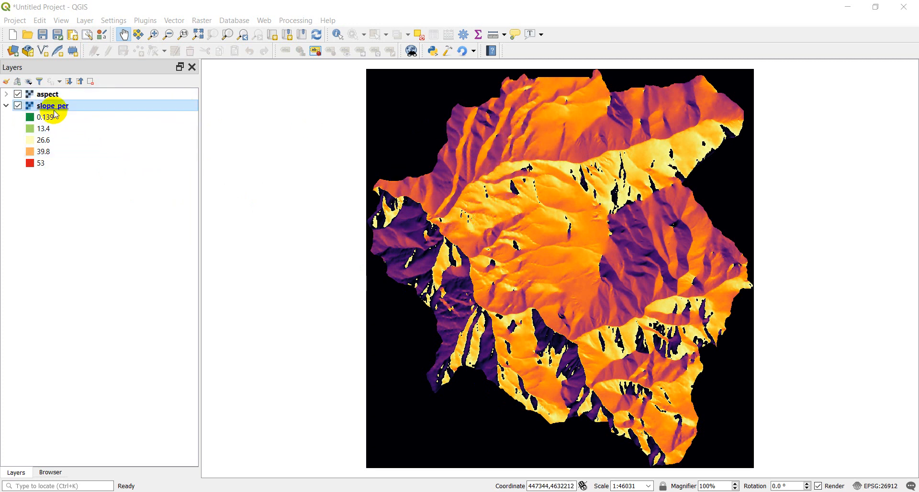
click(7, 93)
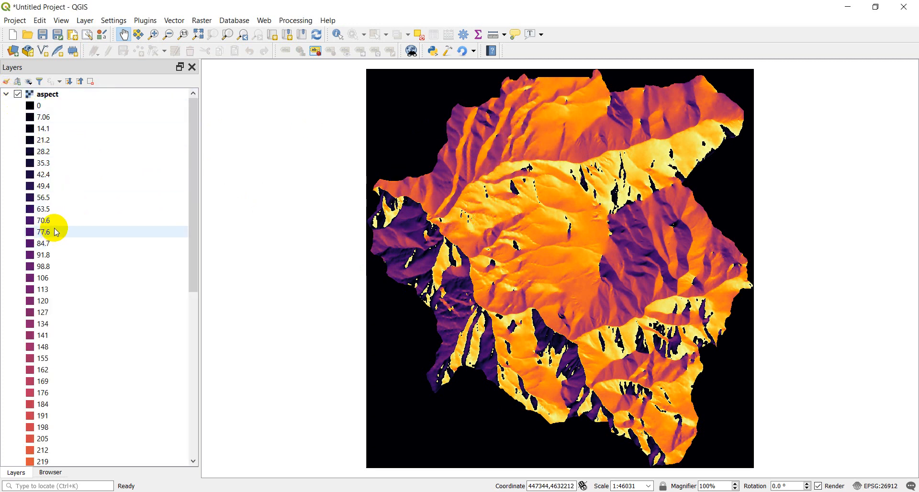
scroll(96, 252, down, 8)
scroll(94, 248, down, 1)
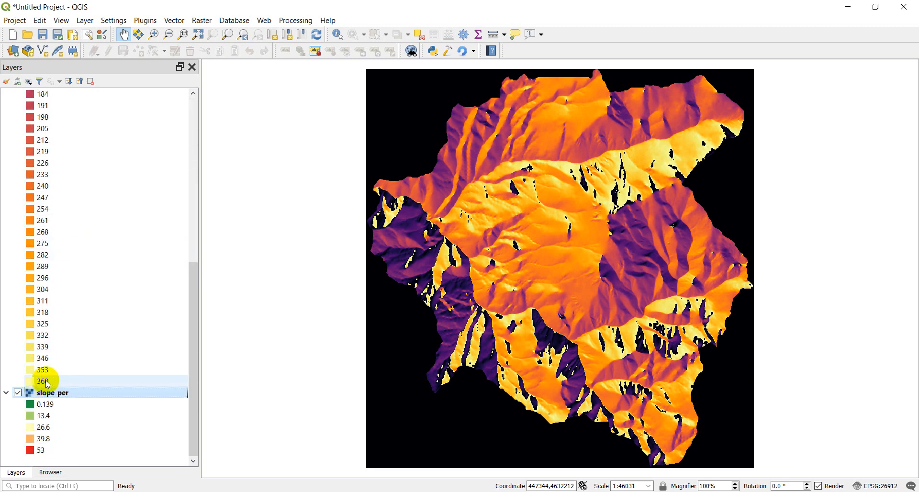
scroll(48, 385, up, 9)
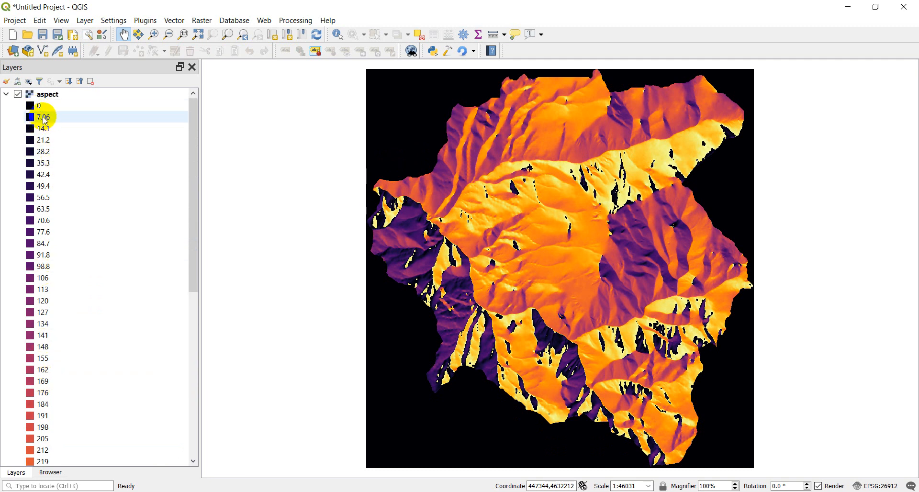
scroll(42, 119, down, 9)
scroll(42, 120, up, 4)
scroll(42, 120, down, 4)
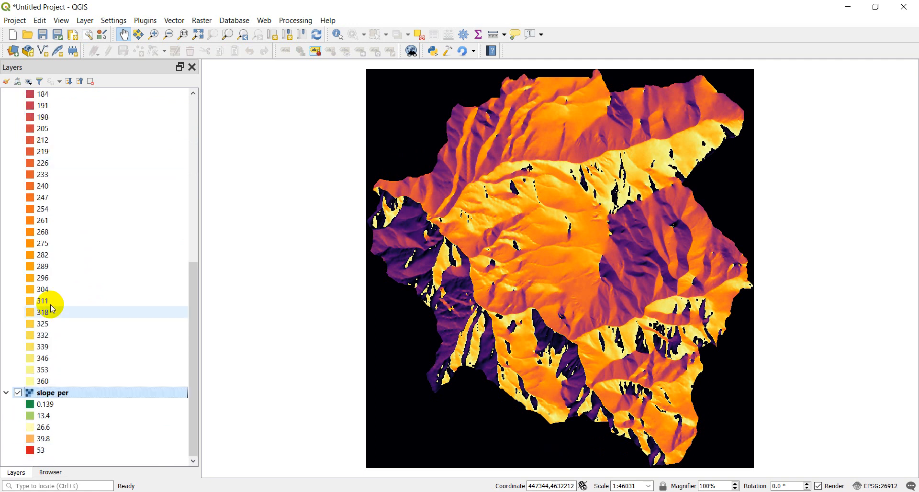
scroll(51, 312, up, 3)
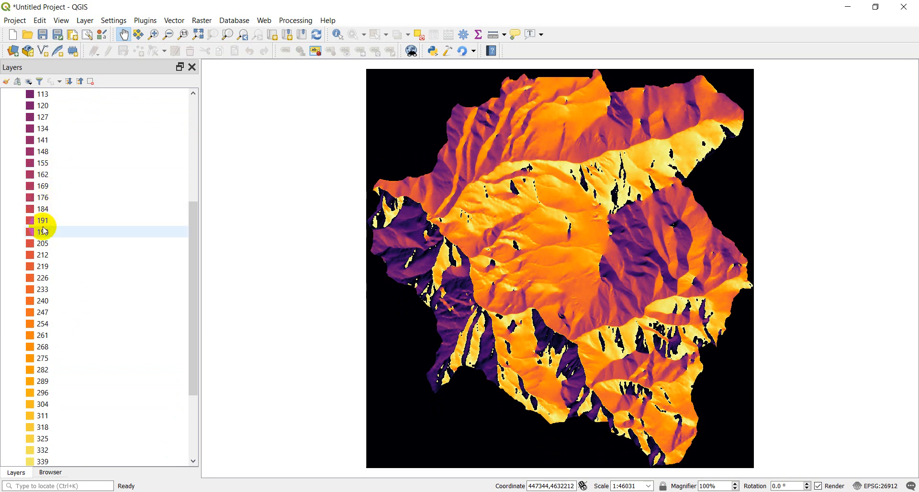
scroll(44, 268, down, 2)
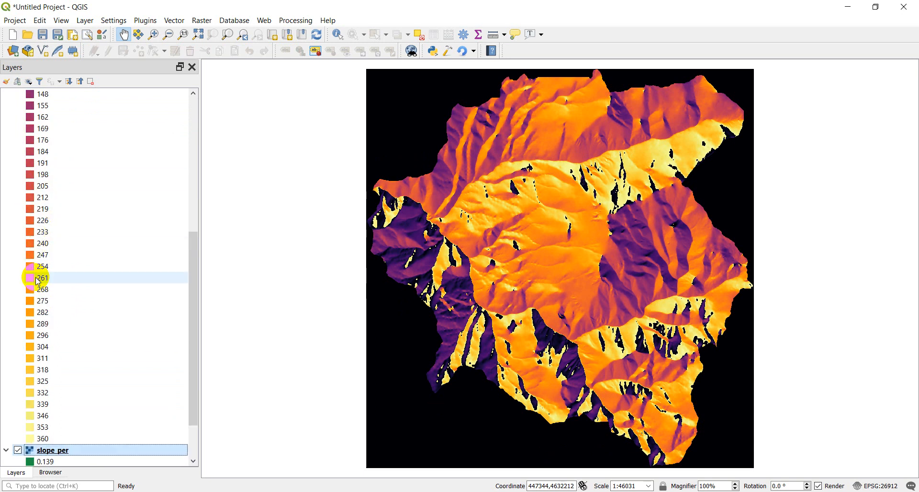
scroll(39, 275, up, 5)
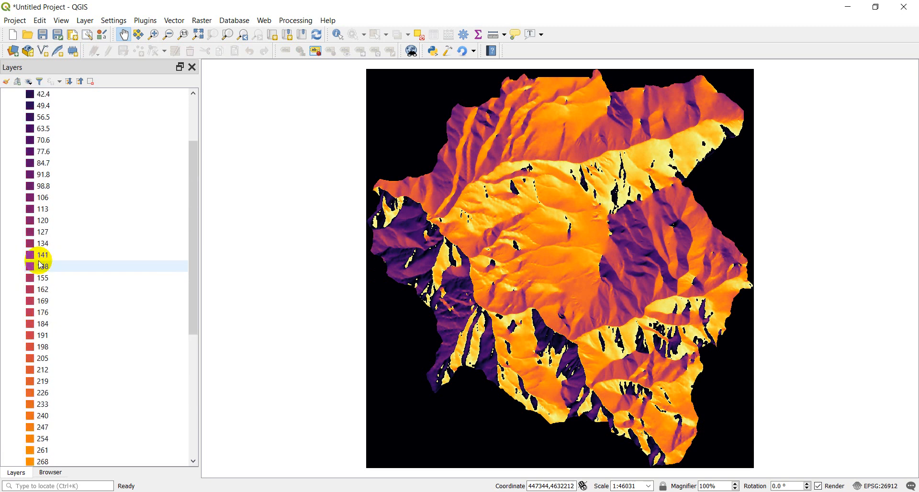
scroll(41, 265, up, 3)
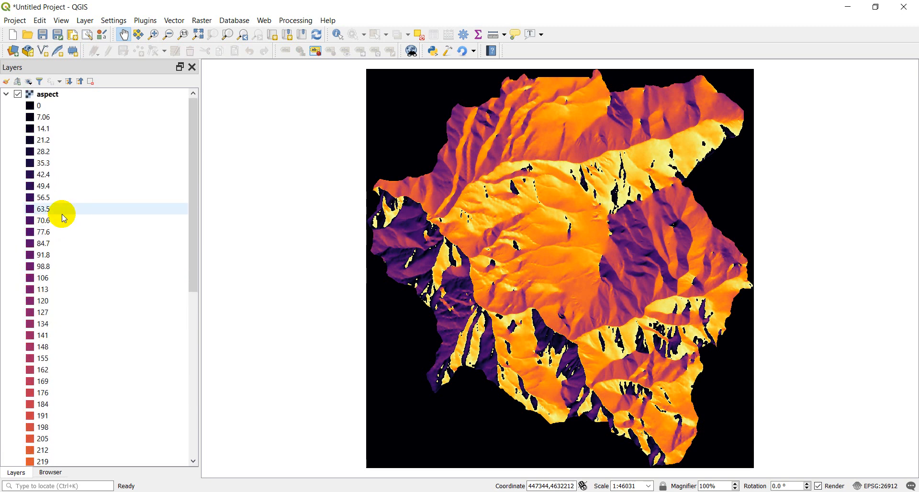
click(7, 97)
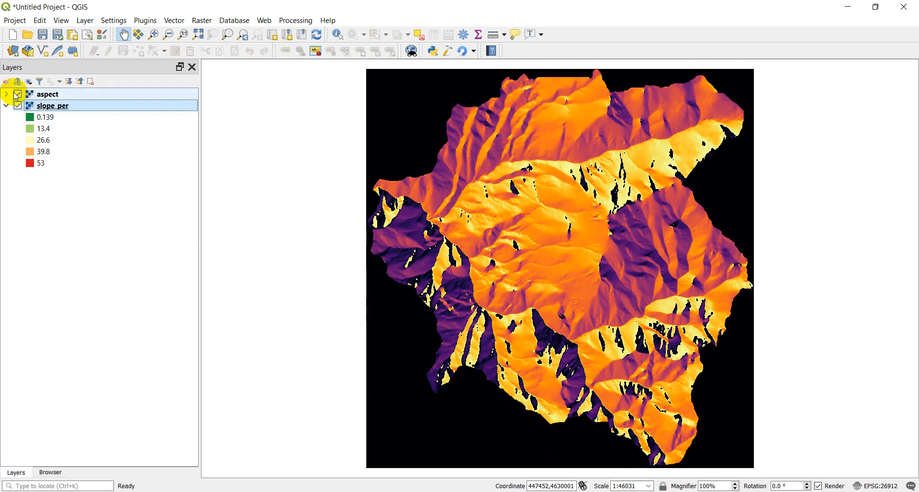
Step: Hide the aspect layer to compare it with the slope_per raster underneath, and show it again
click(18, 96)
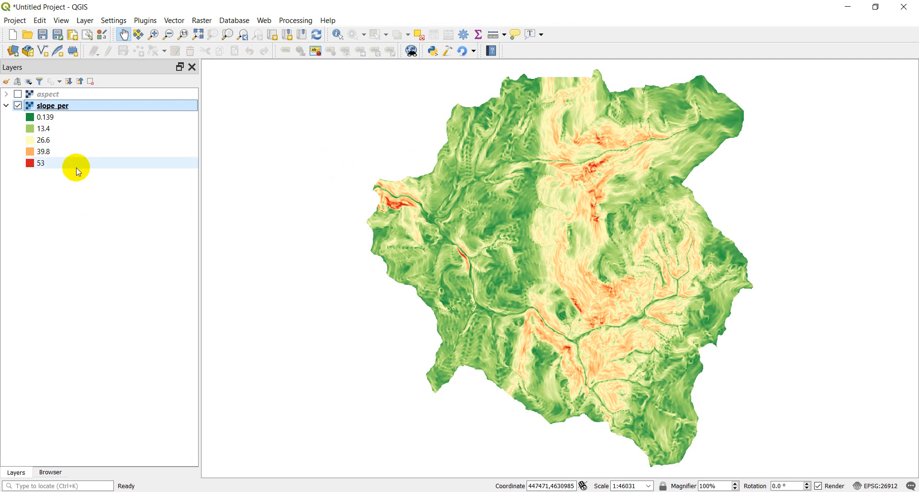
click(17, 94)
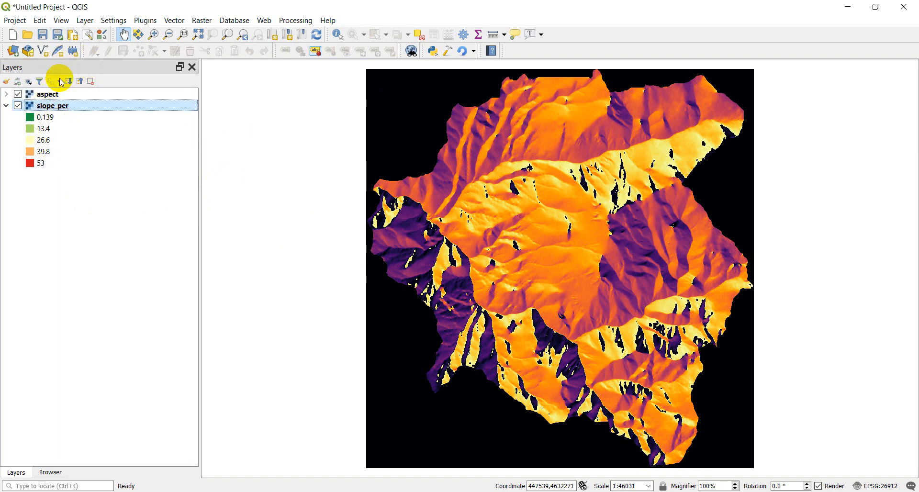
Step: Identify the raster values at a black background cell northwest of the watershed and widen the results so the aspect band is readable
click(338, 36)
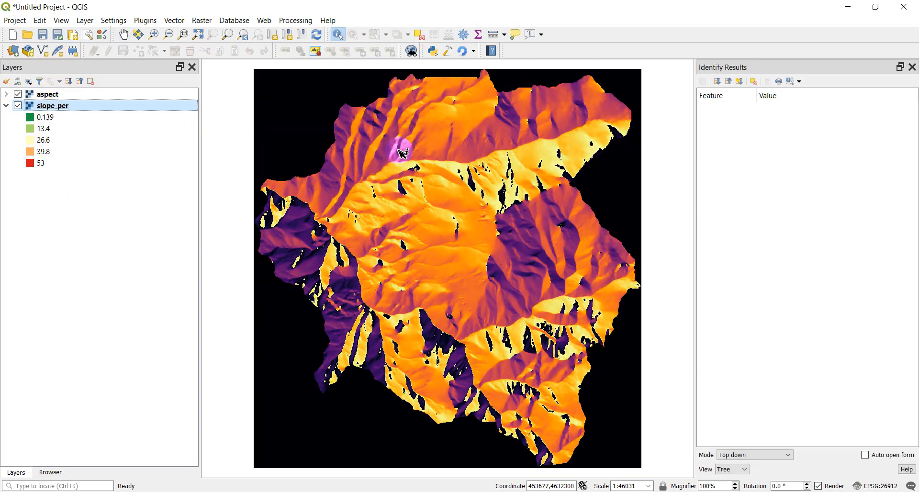
click(310, 142)
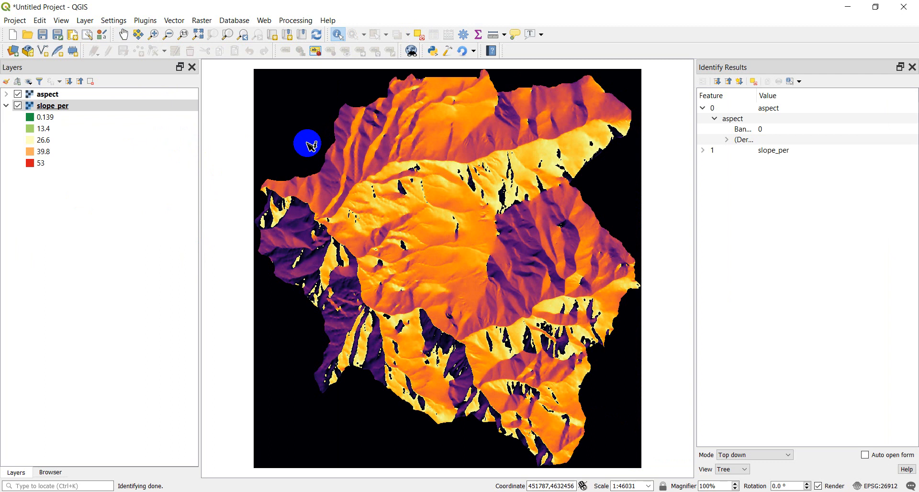
click(727, 140)
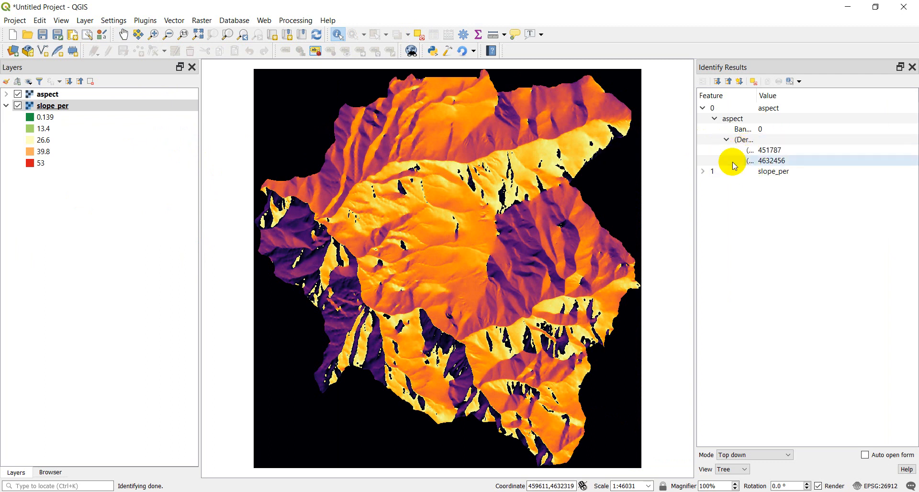
click(732, 119)
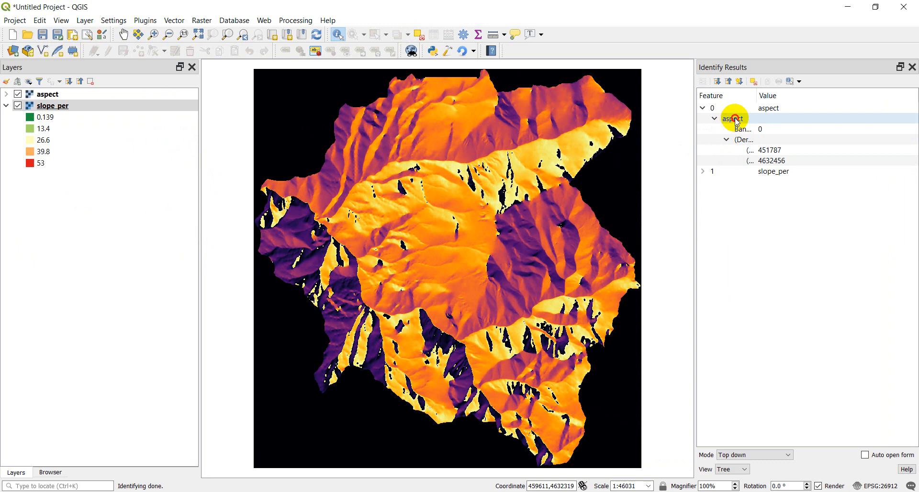
click(759, 133)
drag(757, 95, 781, 93)
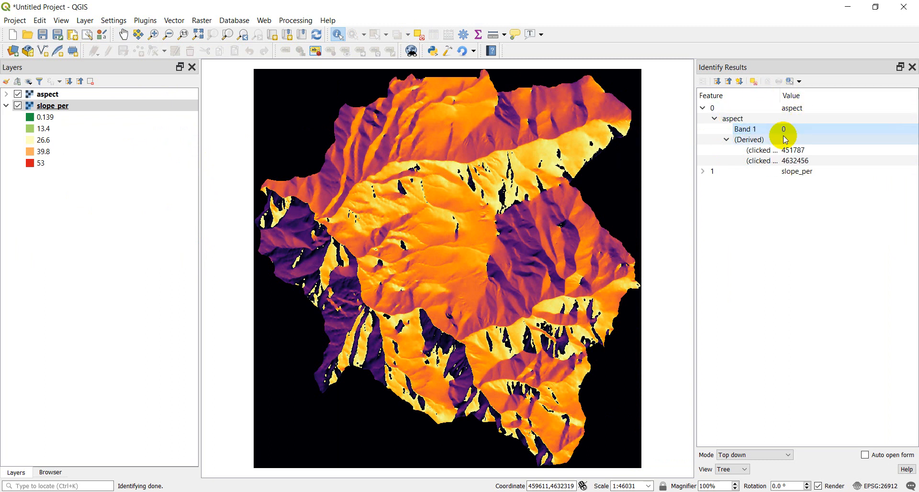
Step: Identify cells inside and outside the watershed's western edge, and expand the slope_per band and derived values for the last one
click(303, 164)
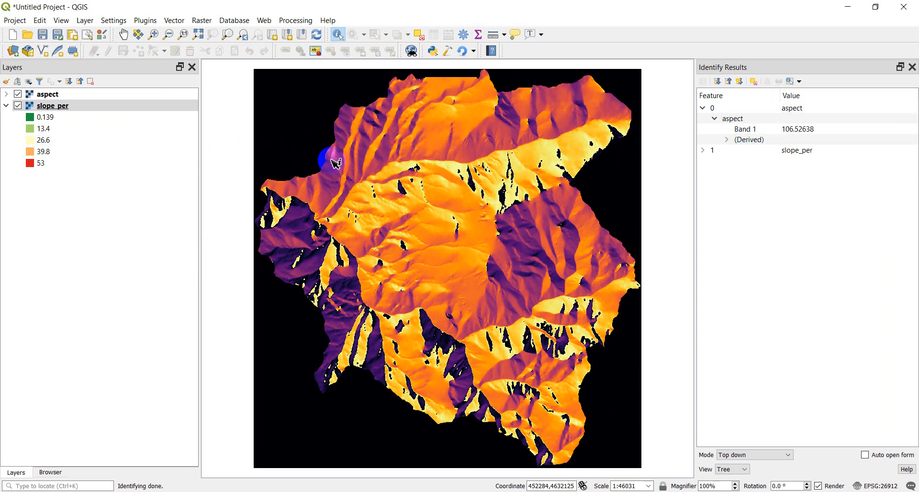
click(340, 105)
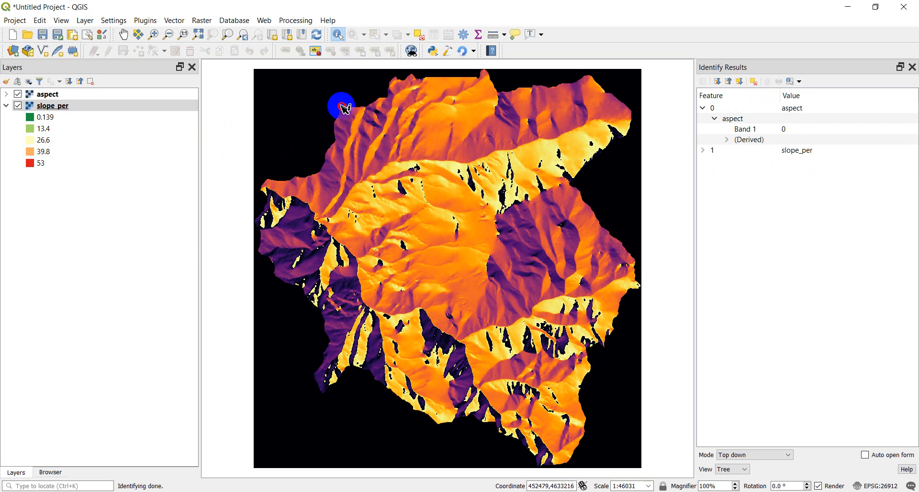
click(271, 223)
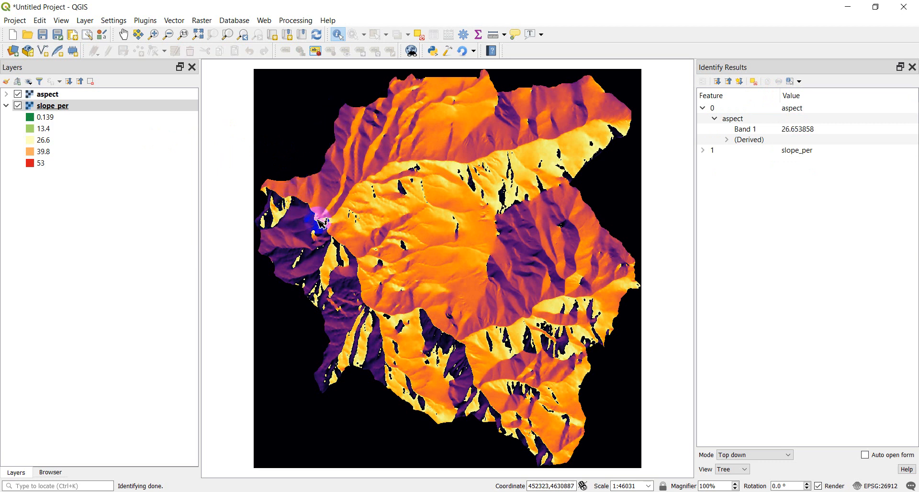
click(703, 150)
click(714, 161)
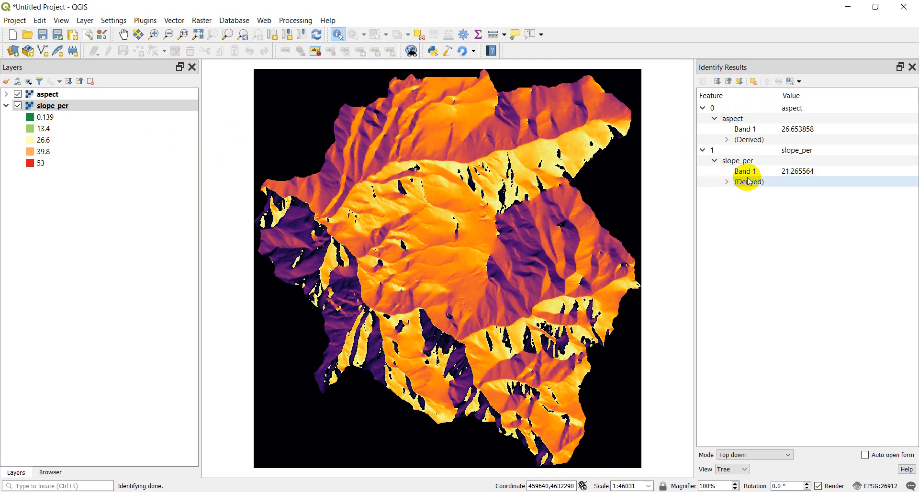
click(727, 182)
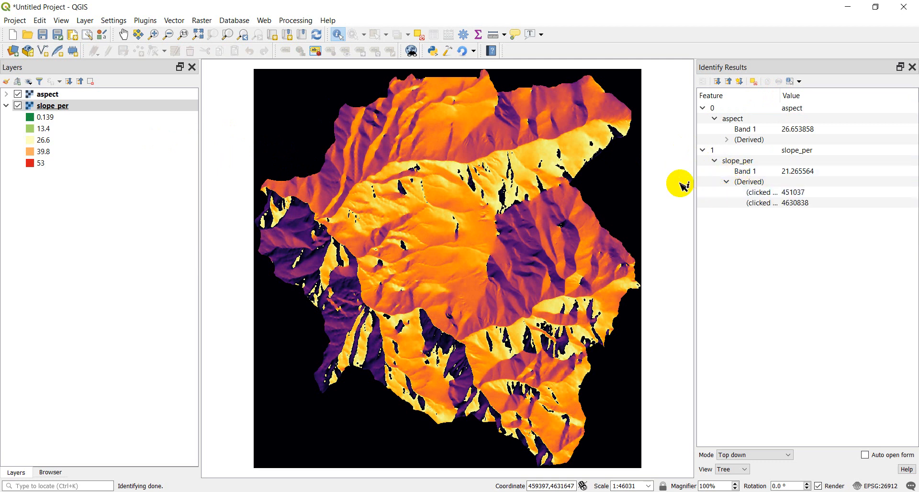
Step: Identify black background cells northwest of the watershed and check their aspect and slope_per band values
click(308, 138)
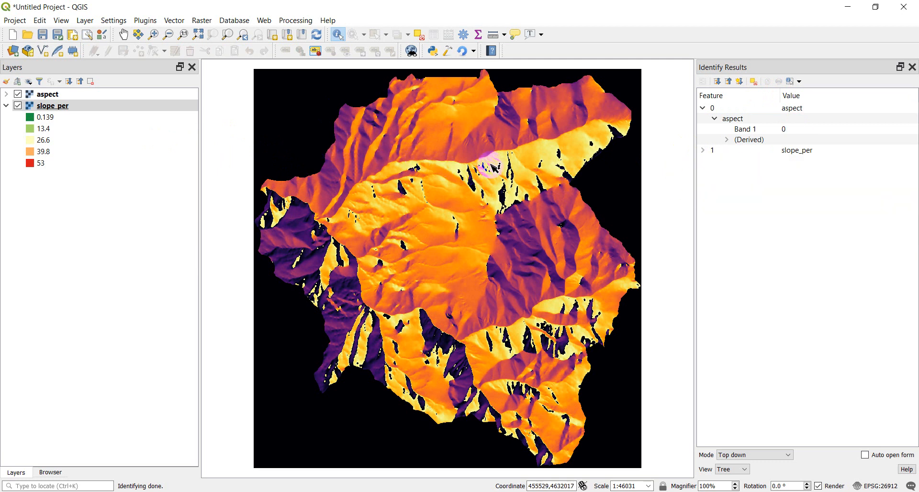
click(703, 151)
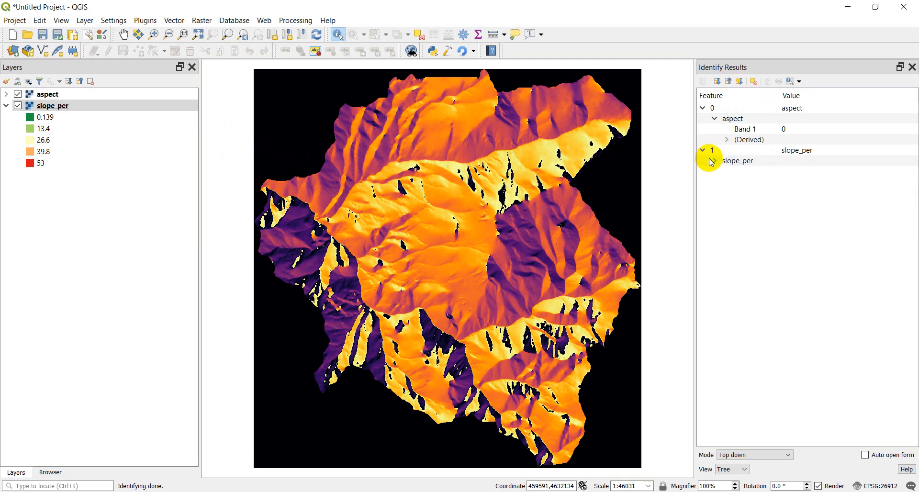
click(715, 161)
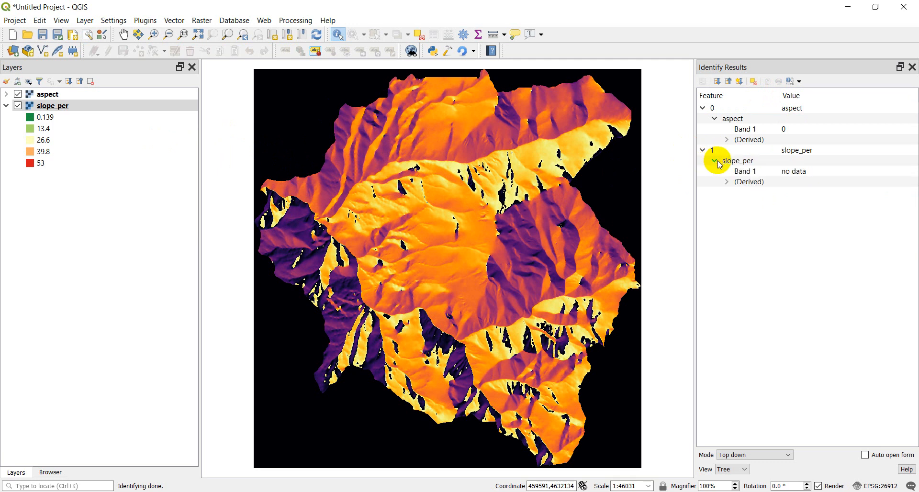
click(308, 130)
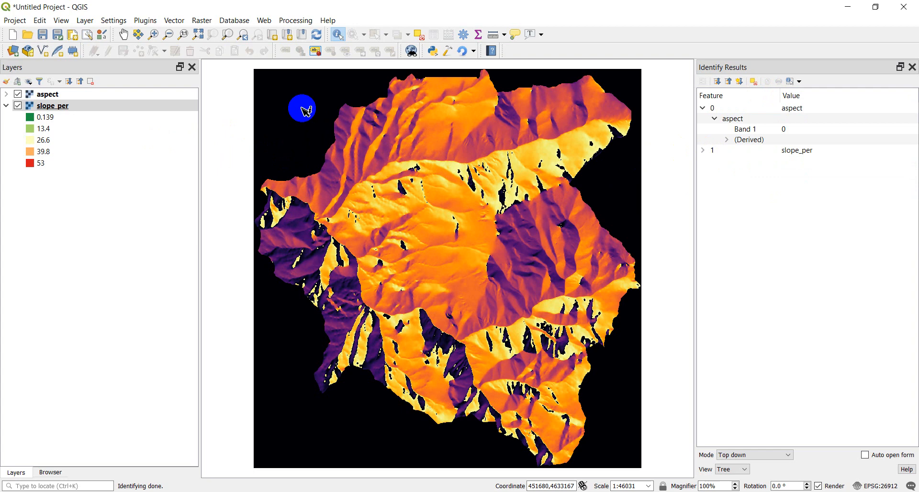
Step: Inspect the slope_per layer's information for its band's No-Data value, and close the layer properties
click(54, 109)
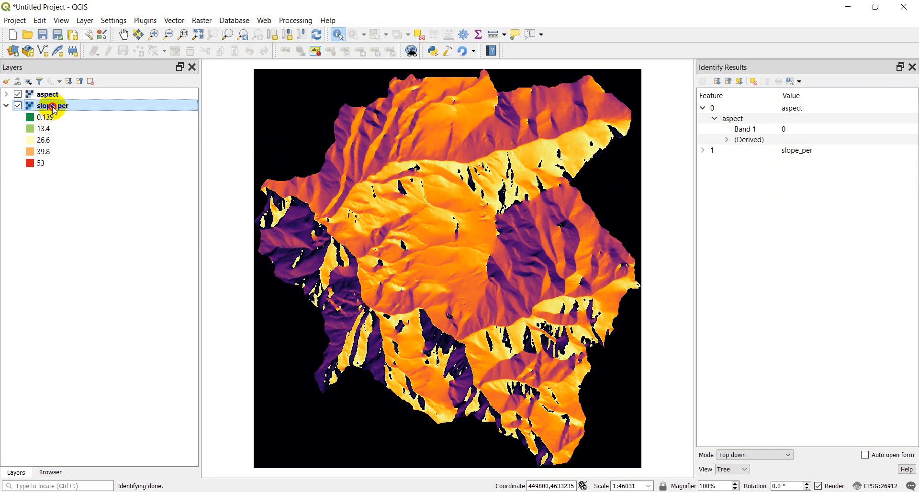
double_click(54, 106)
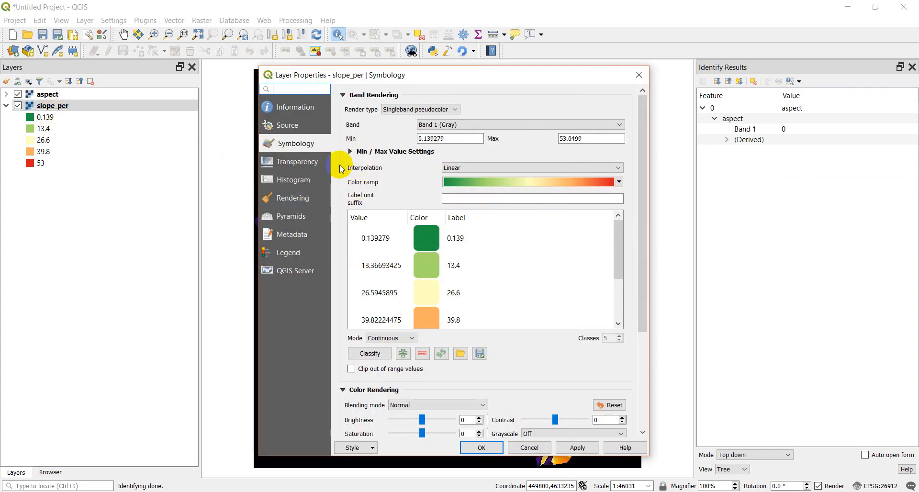
click(289, 126)
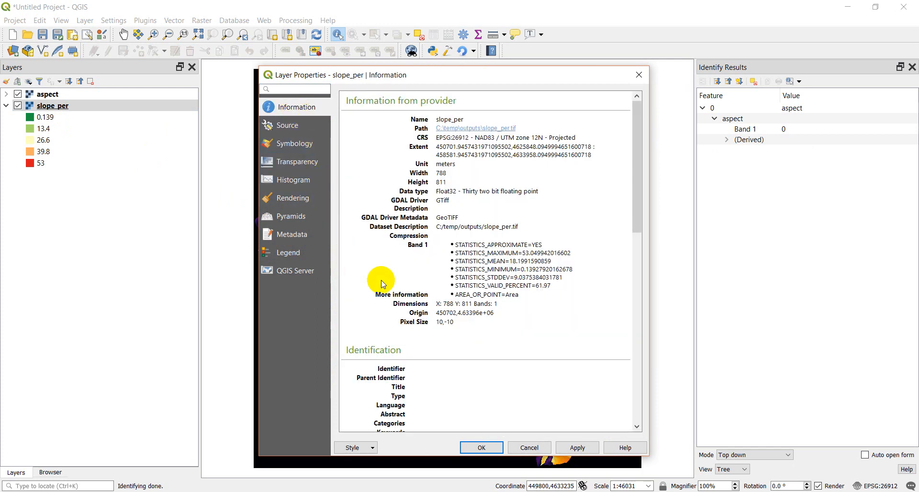
scroll(426, 297, down, 2)
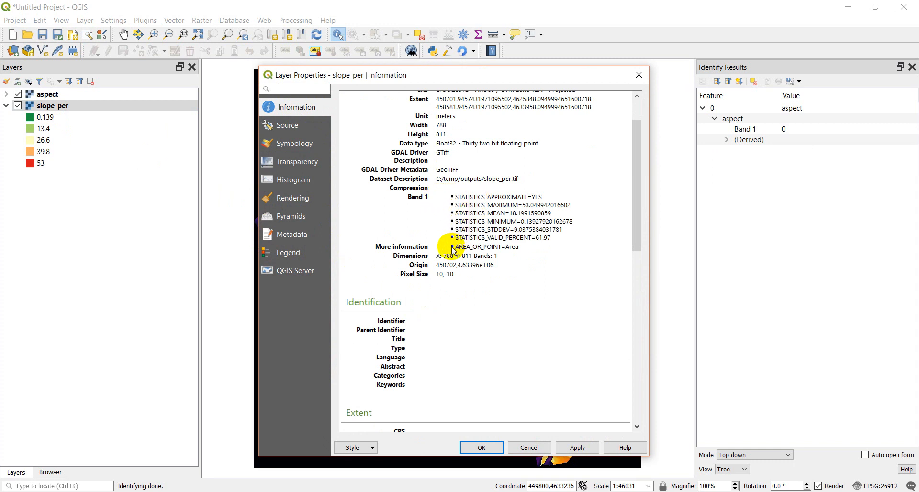
scroll(452, 264, down, 6)
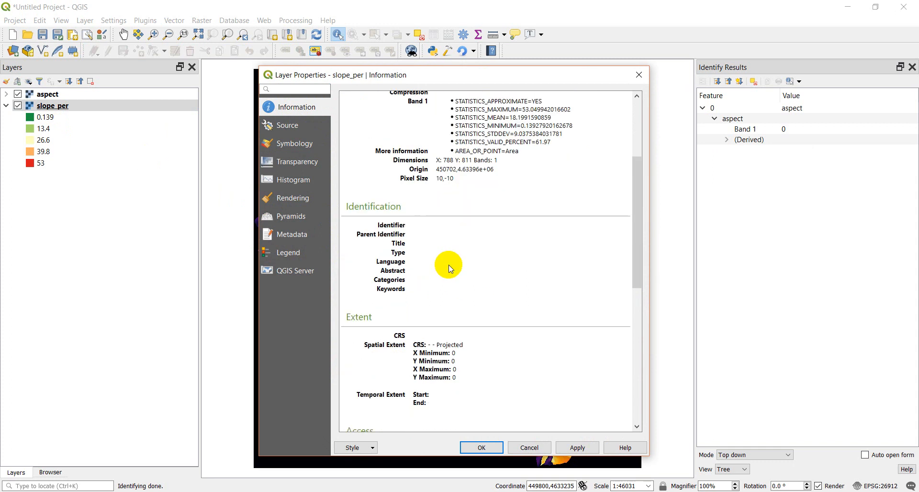
scroll(449, 267, down, 10)
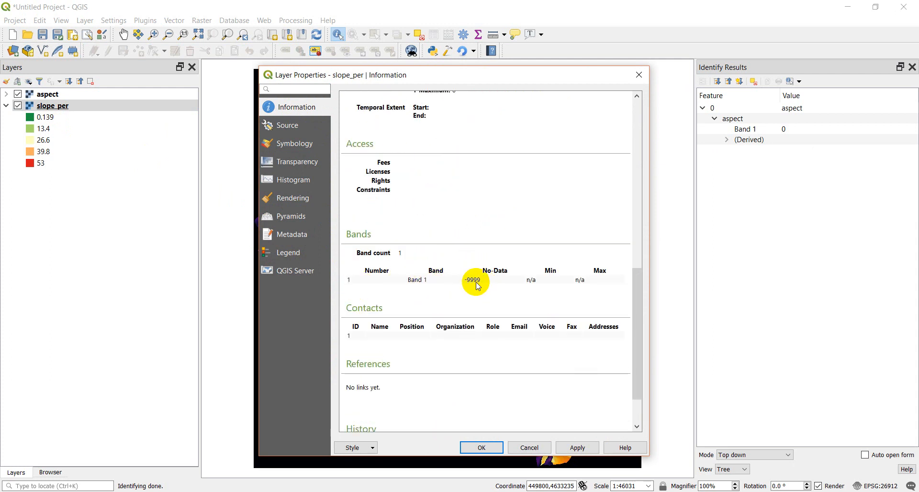
click(406, 11)
click(639, 74)
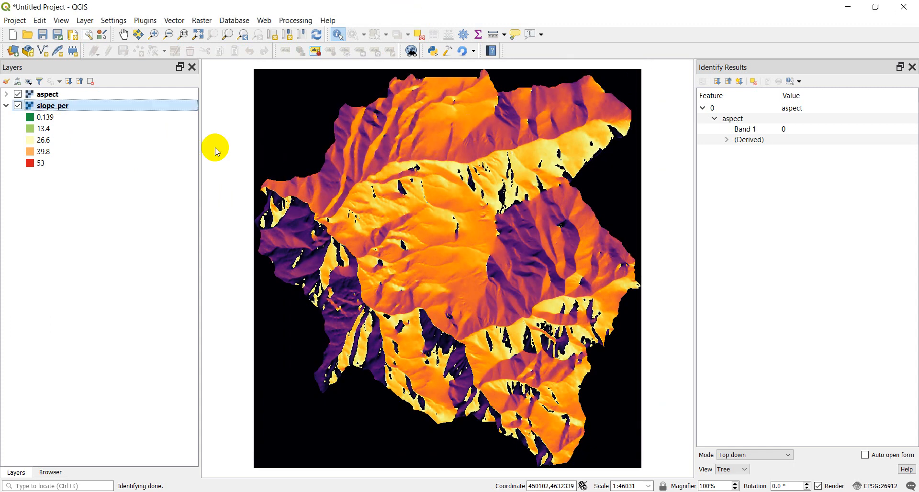
Step: Turn the aspect layer off to view the slope_per background without it, and turn aspect back on
click(18, 94)
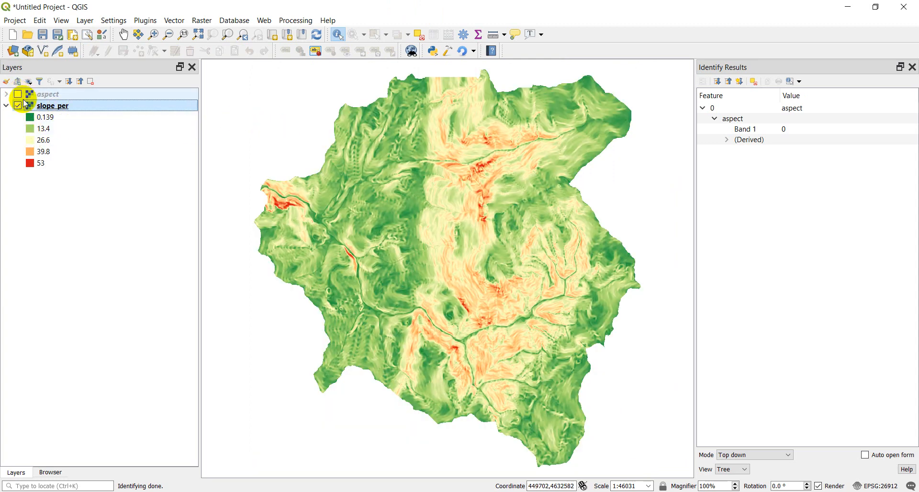
click(18, 95)
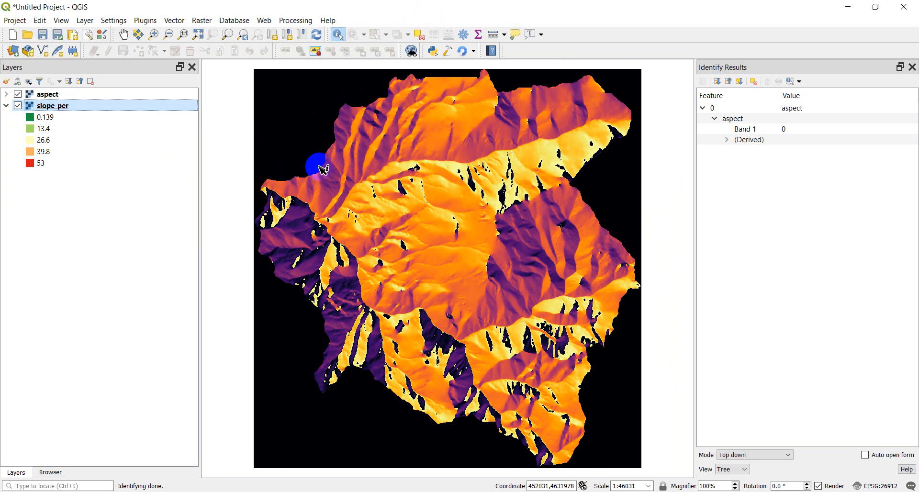
Step: Inspect the aspect layer's information for its band's No-Data value, and close the layer properties
click(324, 216)
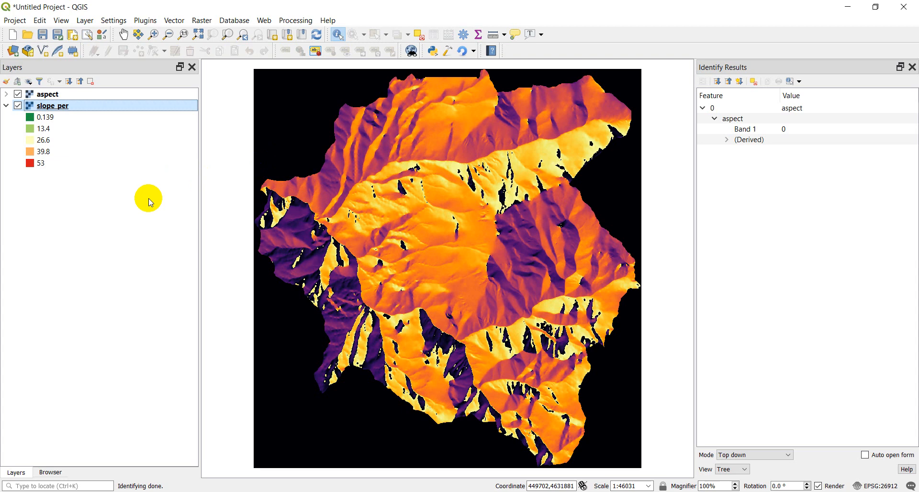
ctrl+click(51, 94)
double_click(48, 95)
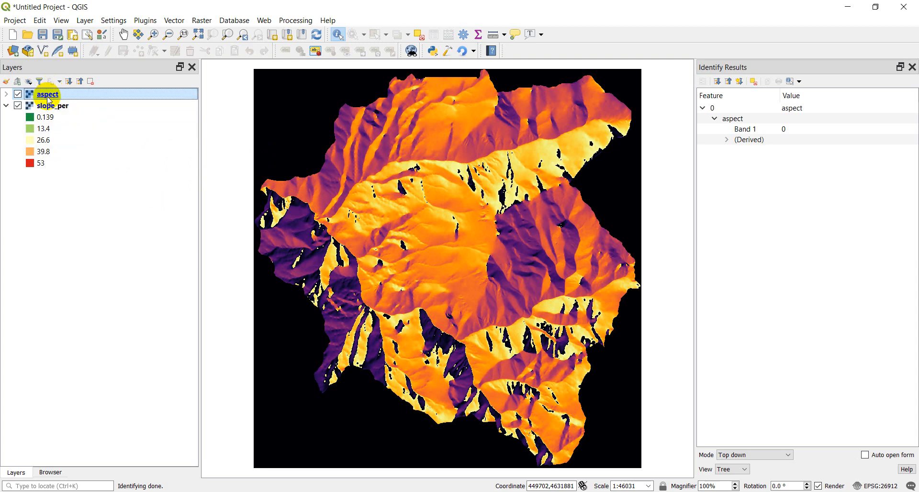
scroll(503, 301, down, 10)
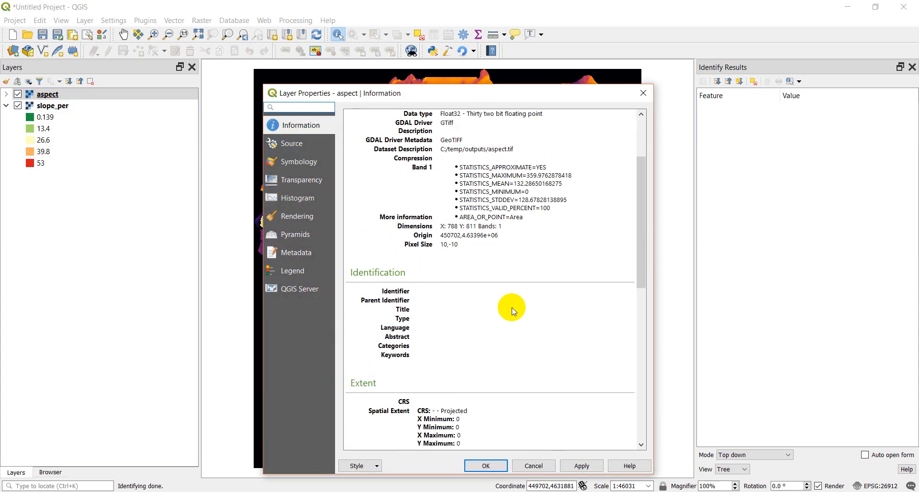
scroll(499, 304, down, 2)
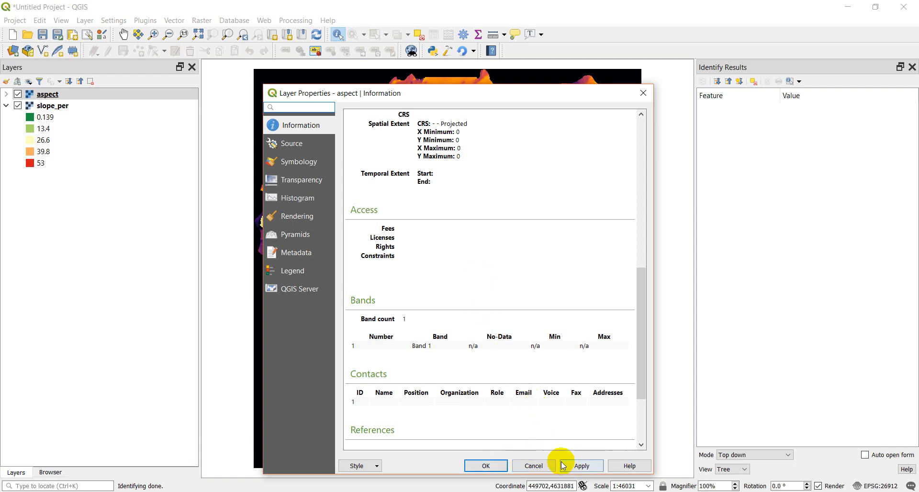
click(534, 467)
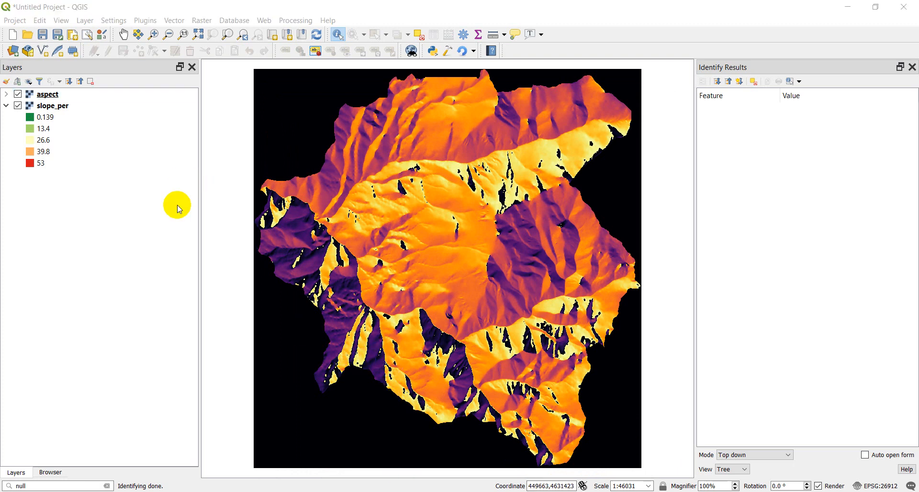
Step: Find the native QGIS Raster calculator by searching for "raster cal", open it, and widen its window and layer list
click(31, 486)
text(nullrast)
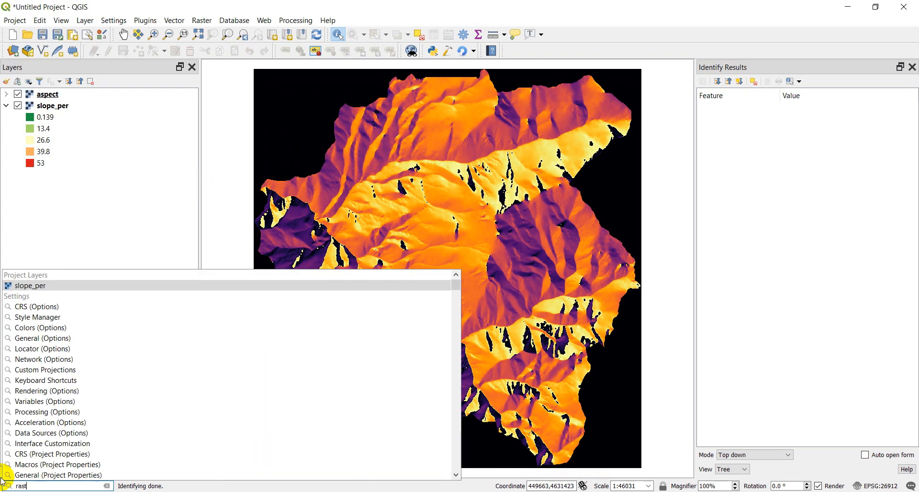
text(er cal)
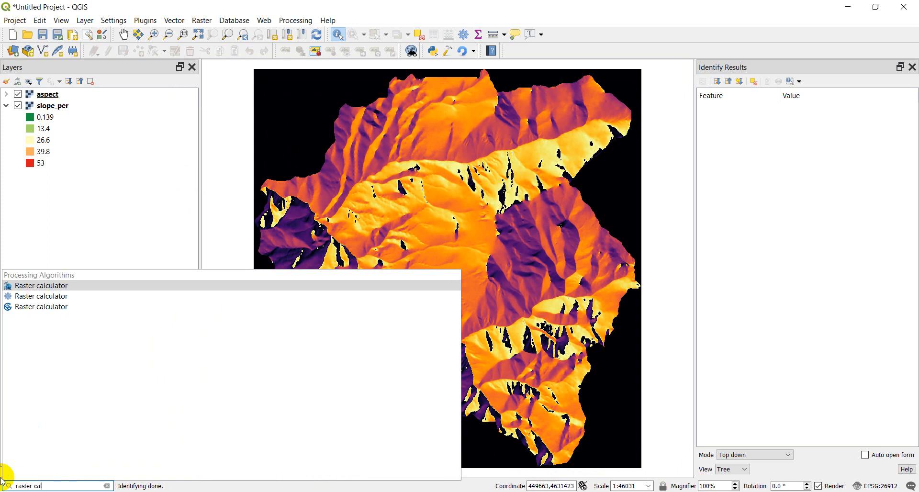
click(26, 298)
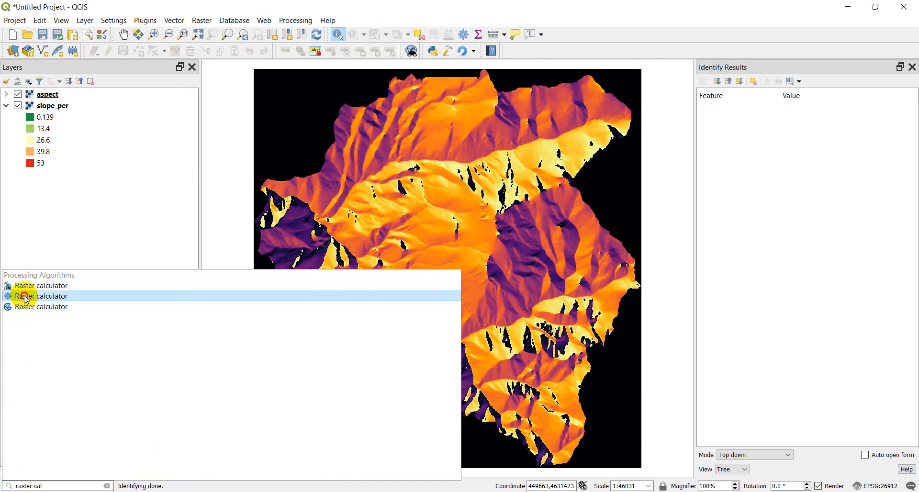
double_click(26, 297)
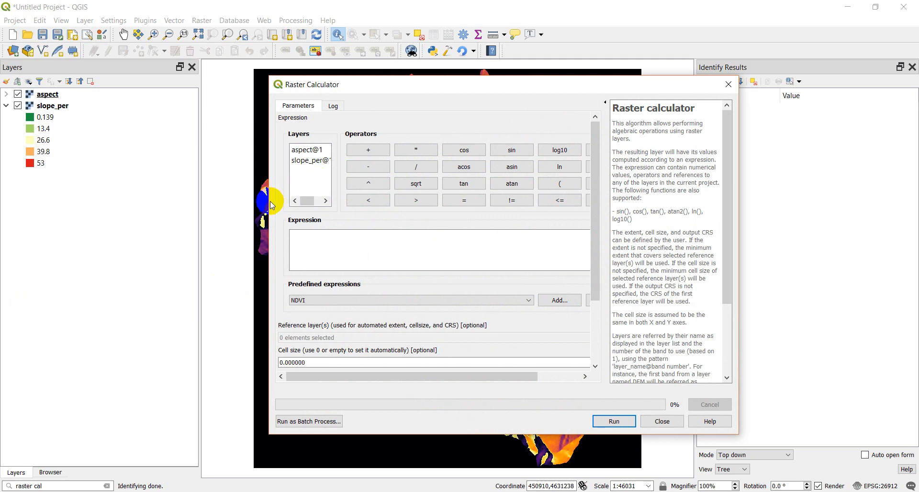
drag(270, 200, 231, 198)
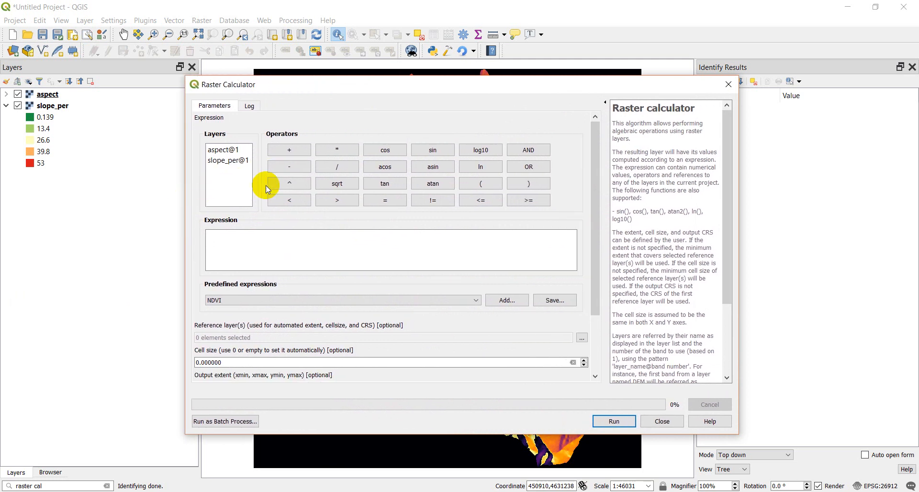
drag(259, 169, 316, 160)
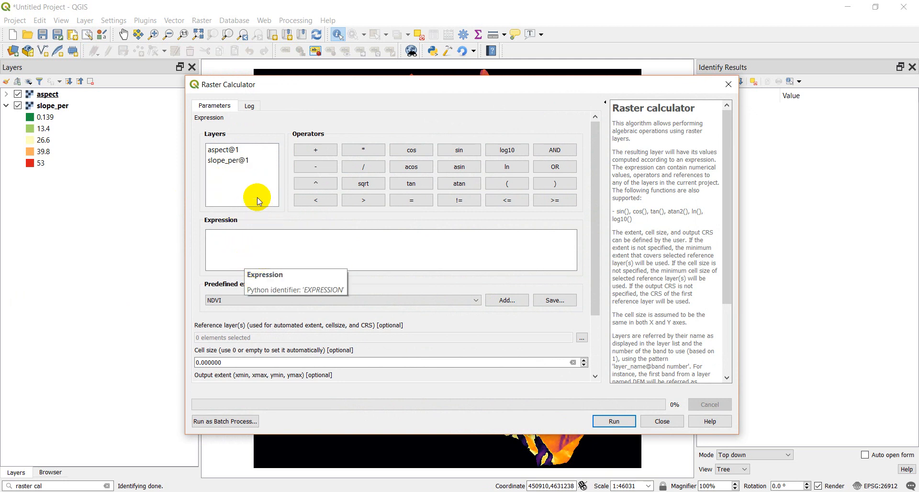
Step: Build the calculator expression "slope_per@1"/"slope_per@1" to divide the slope raster by itself
click(225, 165)
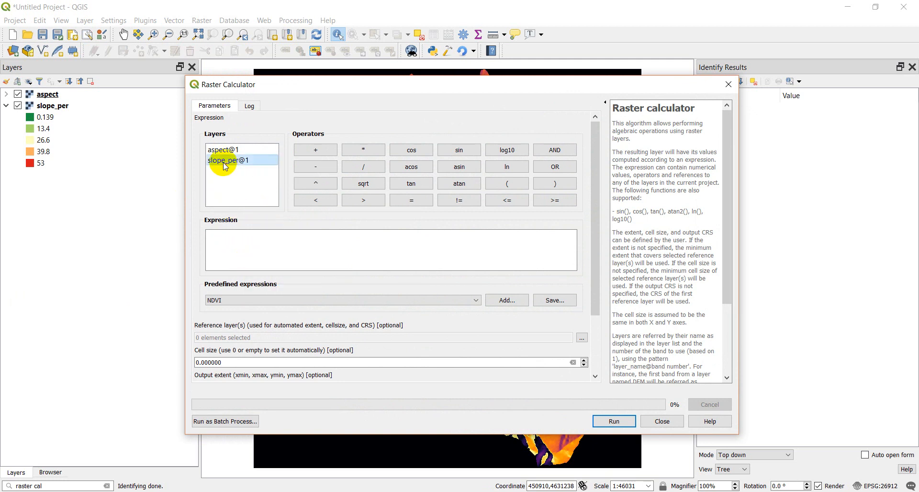
click(209, 235)
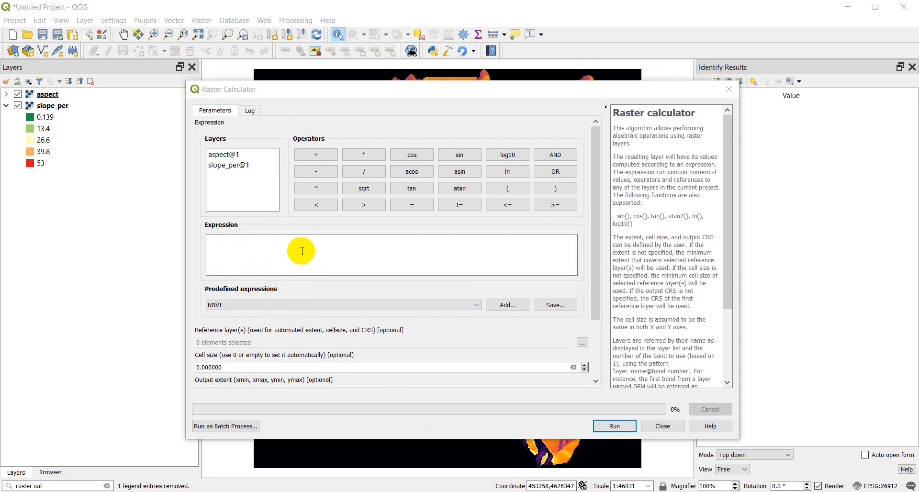
click(301, 252)
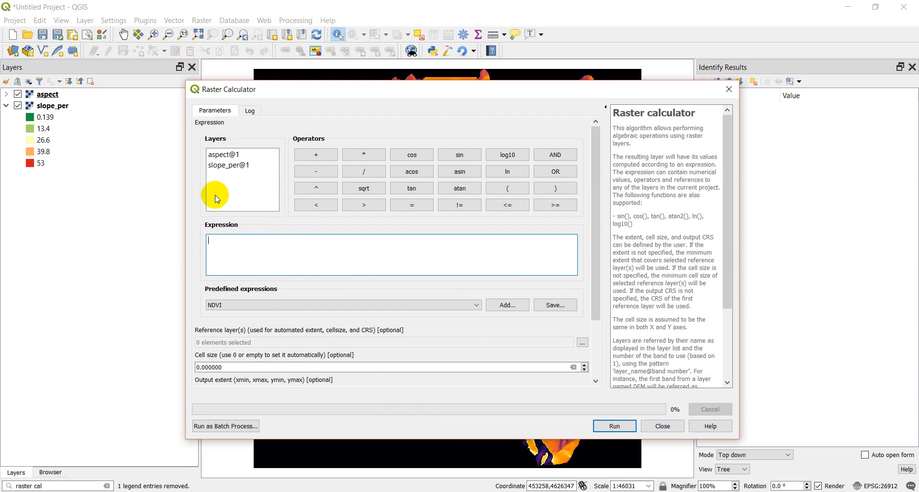
click(233, 168)
click(266, 245)
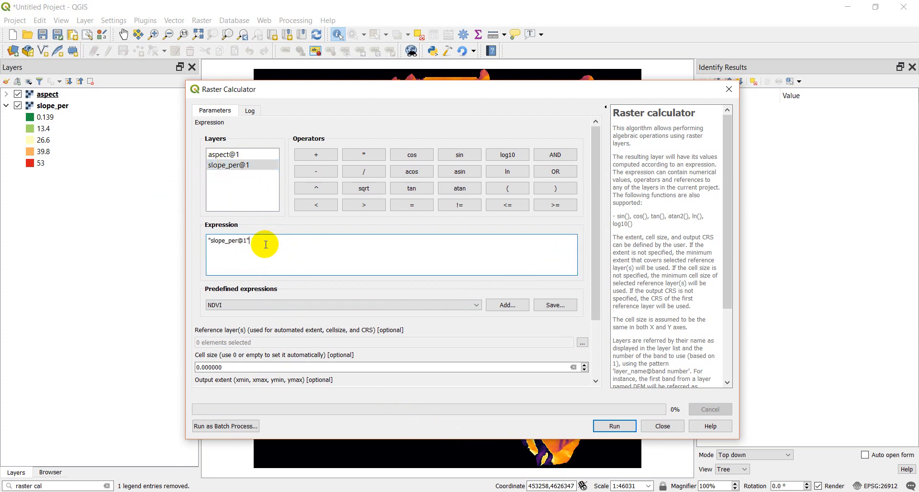
double_click(224, 166)
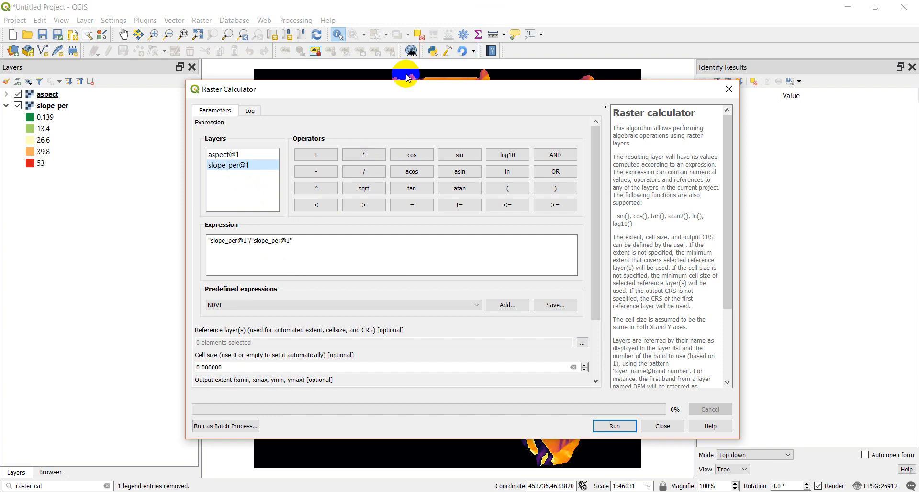
Step: Move the calculator aside and hide the aspect layer to view the slope_per raster, then bring the calculator back into view
drag(388, 91, 310, 309)
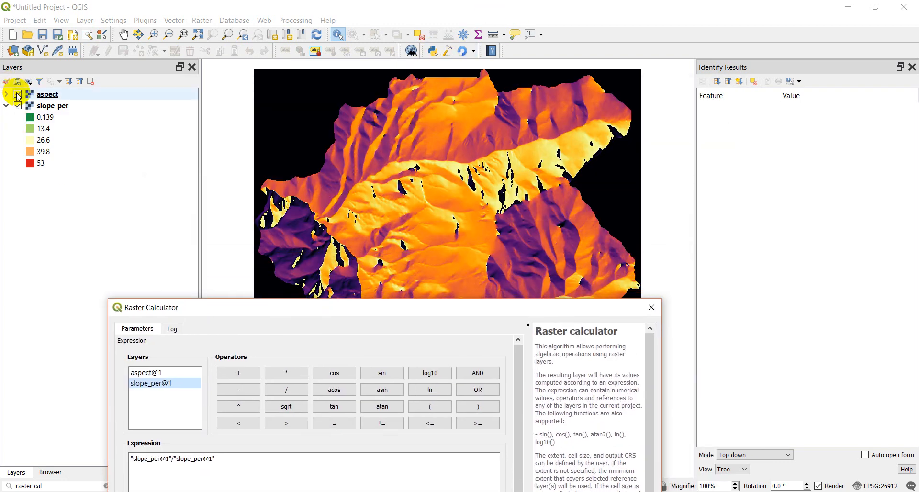
click(18, 94)
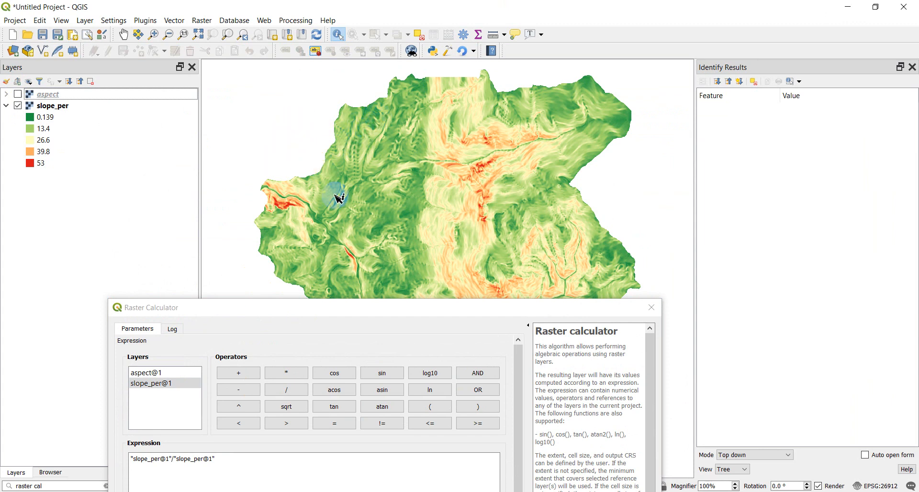
drag(356, 309, 402, 137)
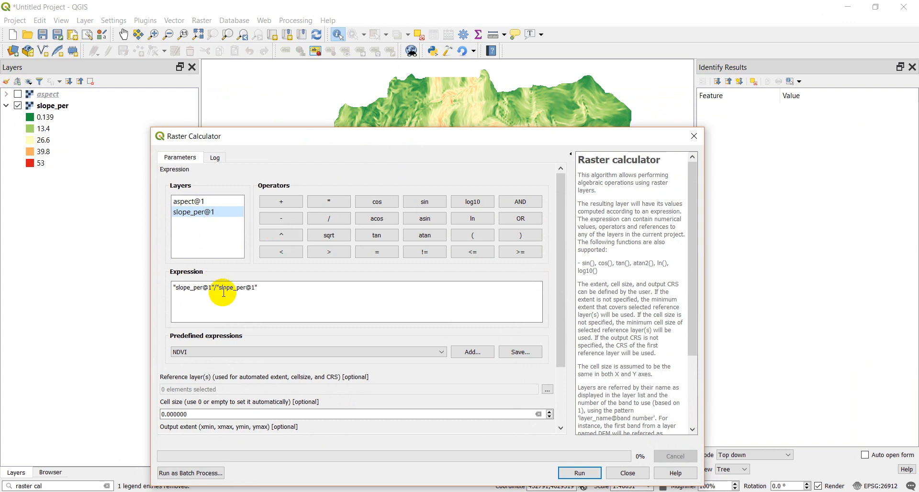
Step: Extend the expression to "slope_per@1"/"slope_per@1"*"aspect@1" so the slope ratio multiplies the aspect raster
triple_click(282, 283)
click(294, 285)
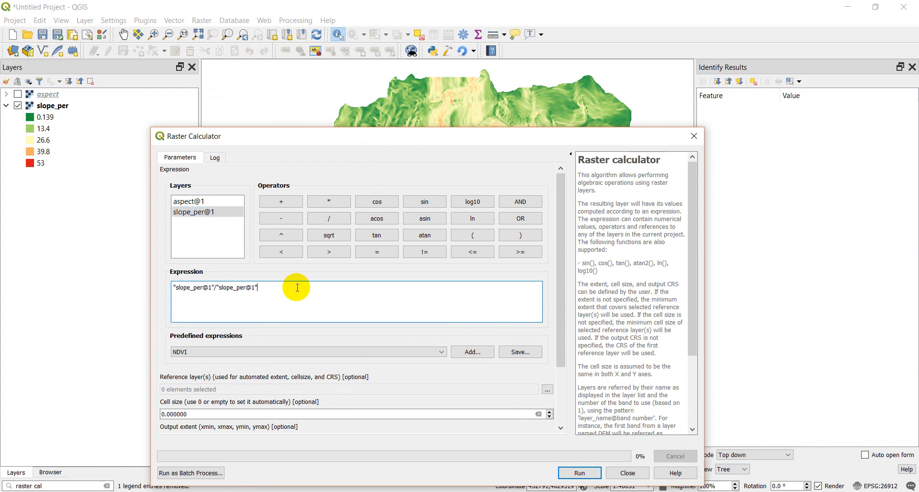
double_click(185, 203)
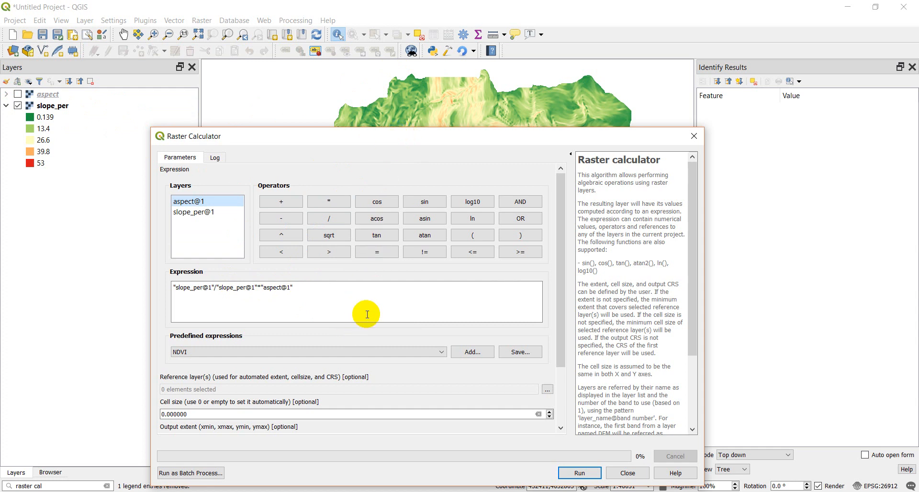
drag(365, 139, 355, 116)
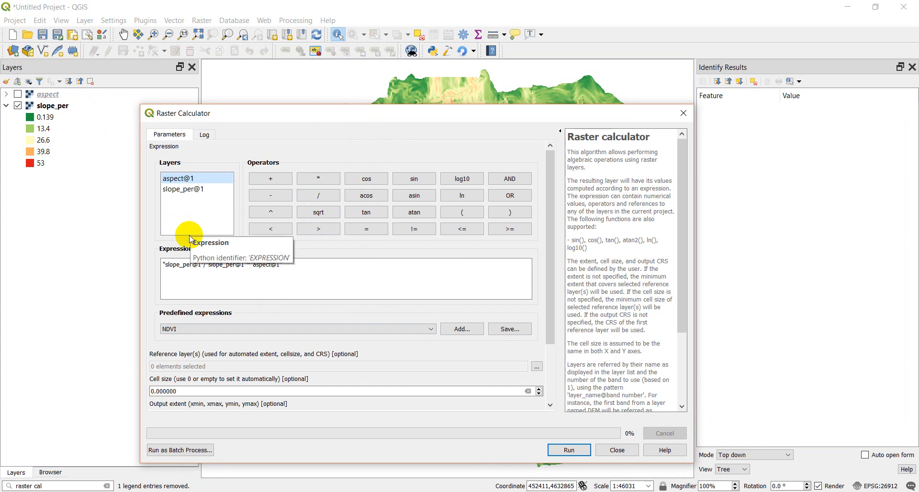
Step: Set aspect as the calculation's reference layer
click(538, 367)
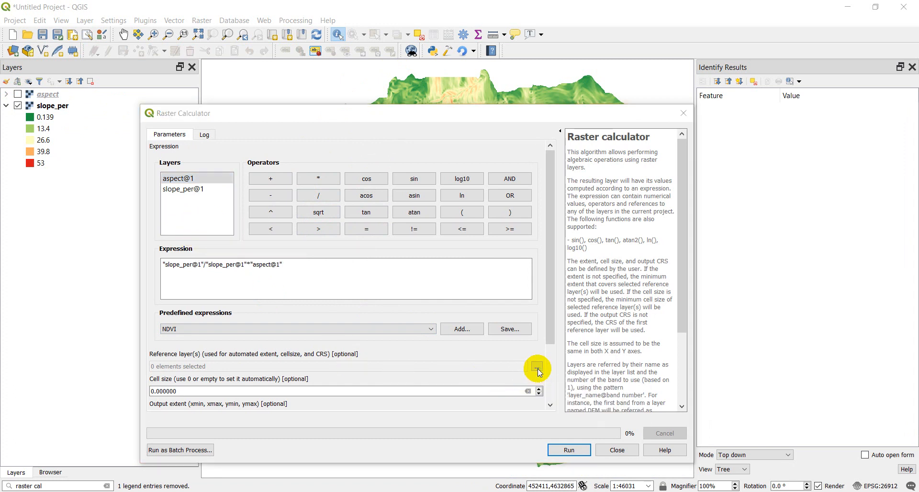
click(379, 182)
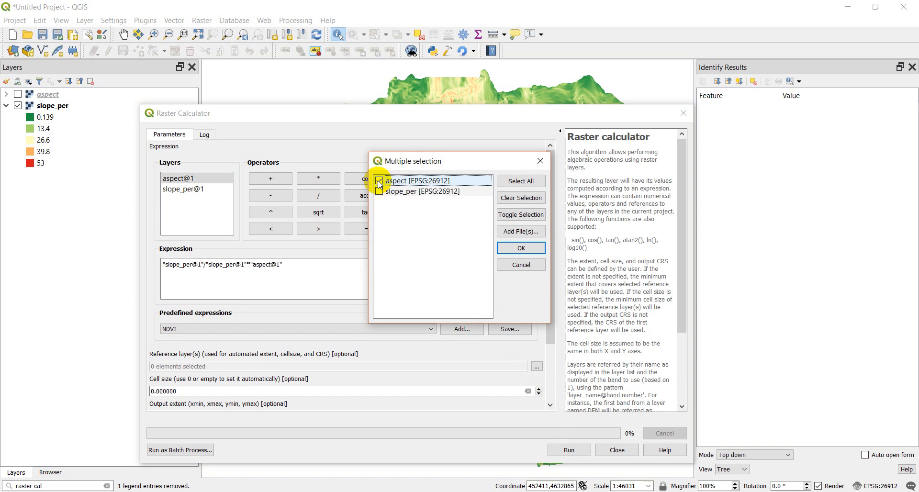
click(523, 249)
drag(418, 119, 419, 107)
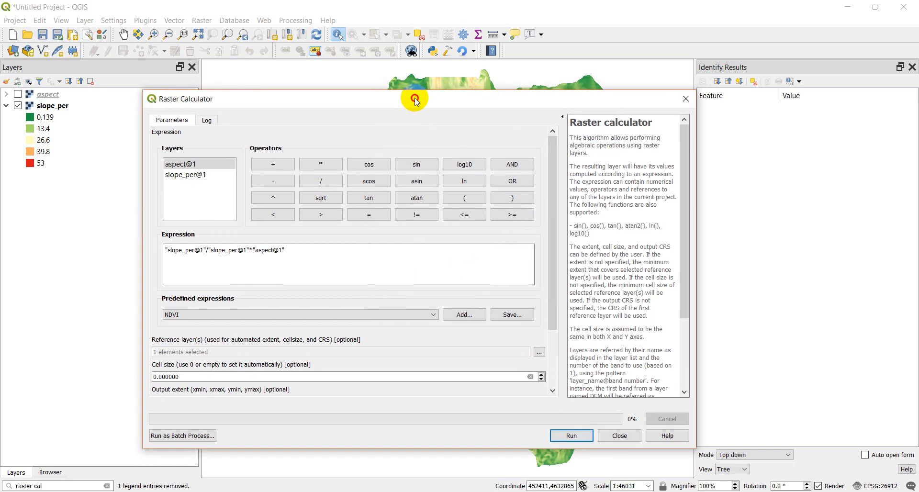
Step: Set the output file to aspect_nd.tif in C:/temp/outputs, run the raster calculation and close the calculator
scroll(470, 320, down, 3)
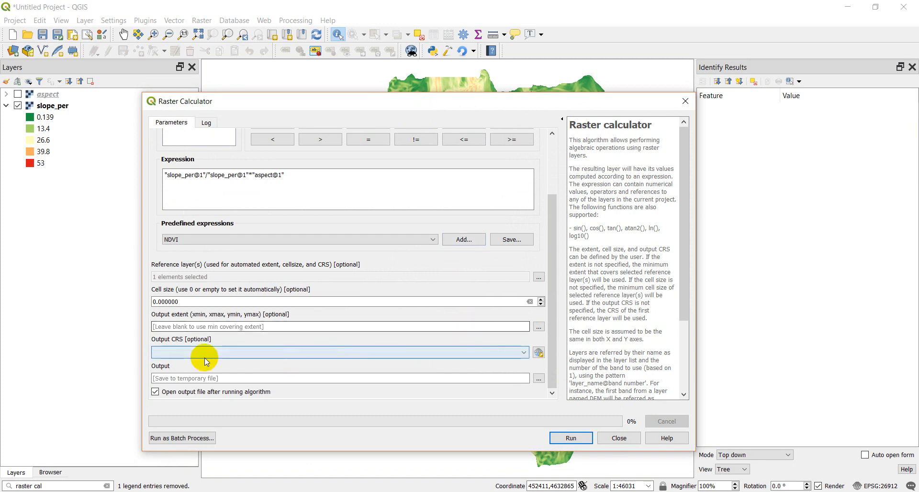
click(539, 379)
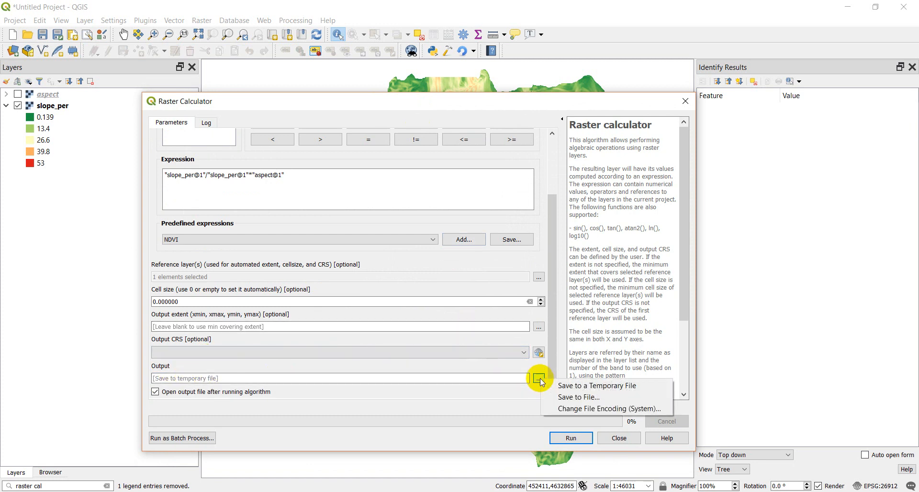
click(578, 397)
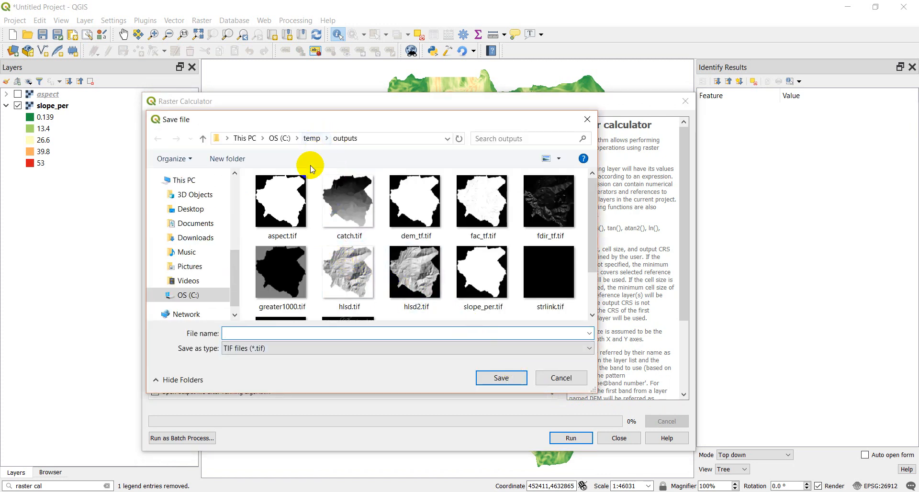
text(spe)
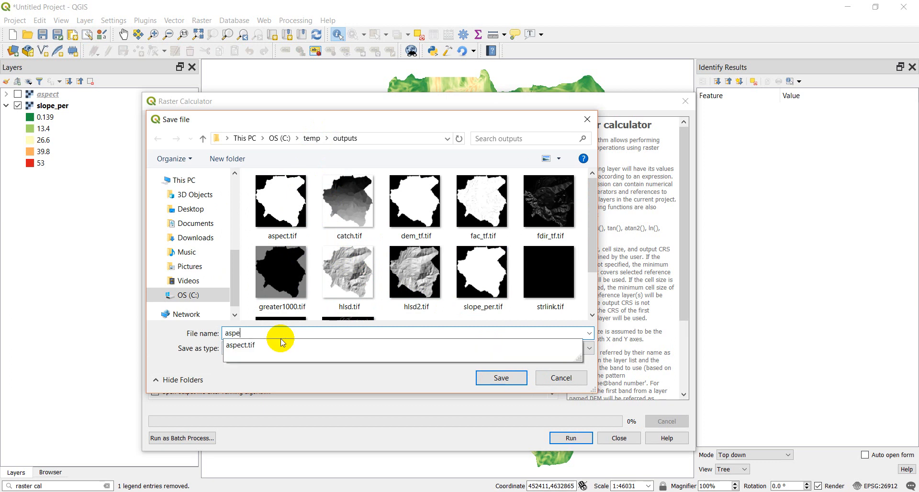
text(ct_nd)
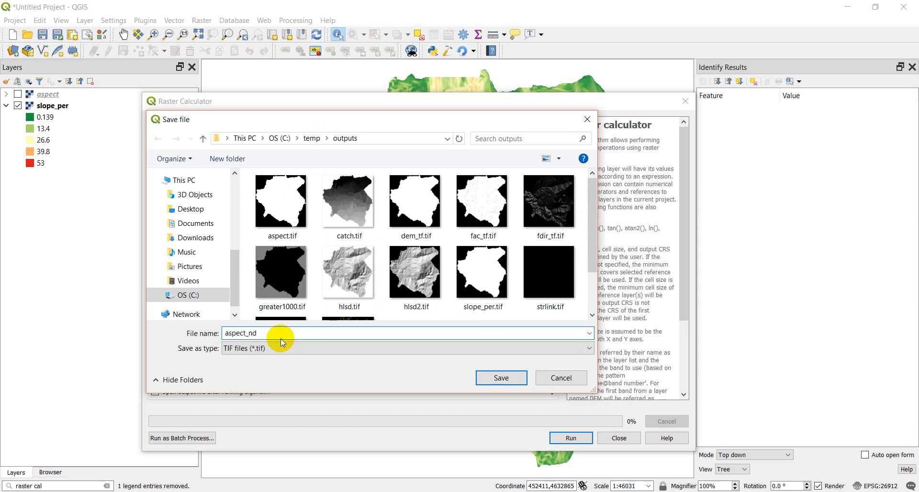
key(Return)
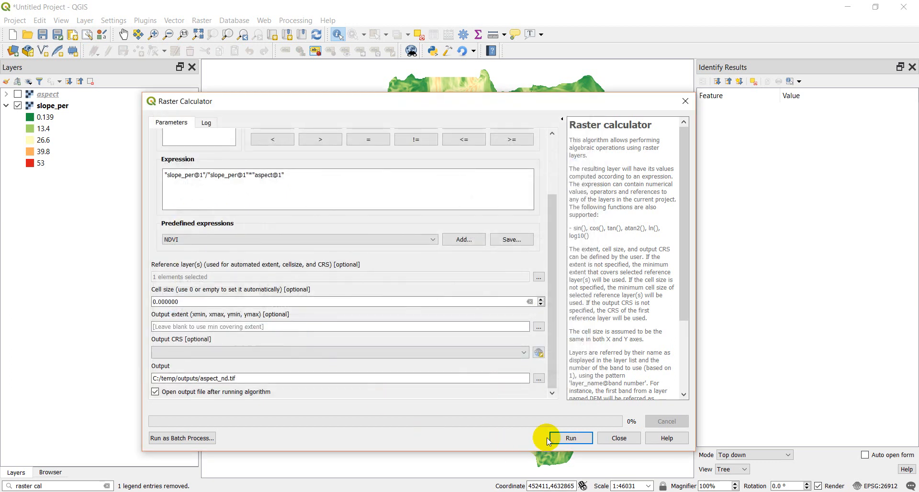
click(562, 439)
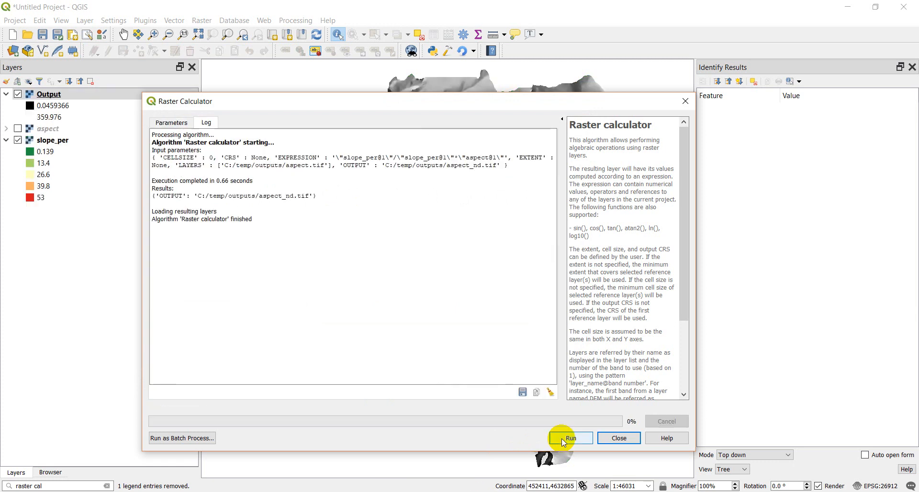
click(618, 438)
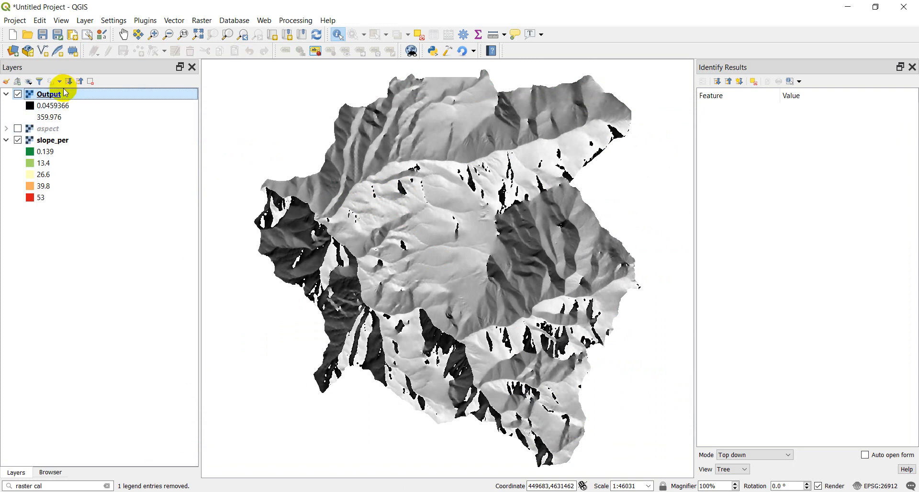
Step: Toggle the aspect layer on and off to compare it with Output, and identify a background cell northwest of the watershed
click(20, 129)
click(19, 129)
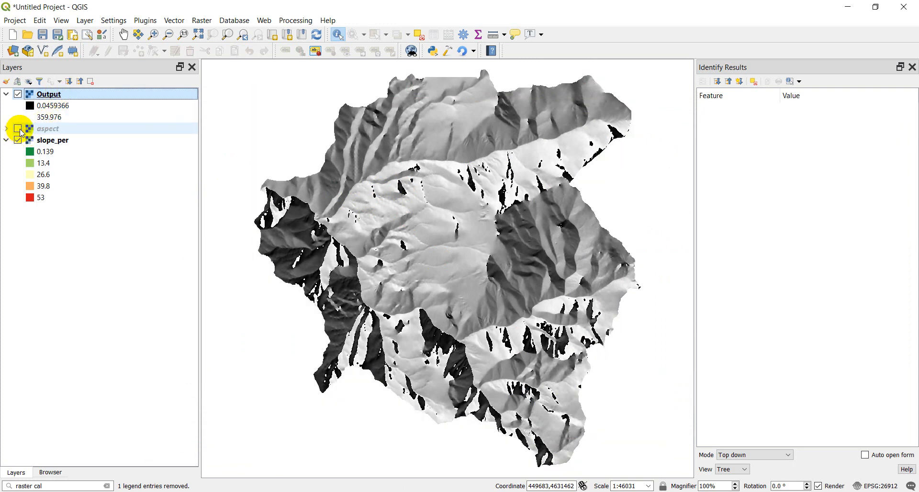
click(310, 146)
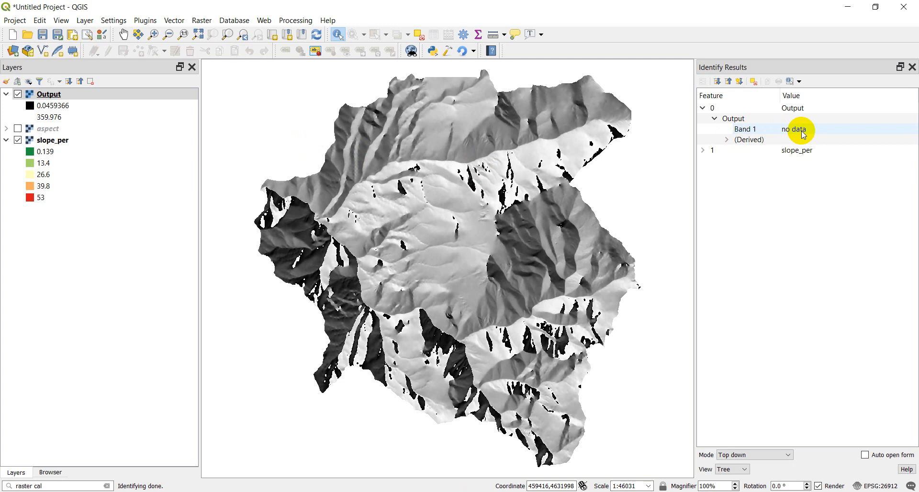
click(358, 183)
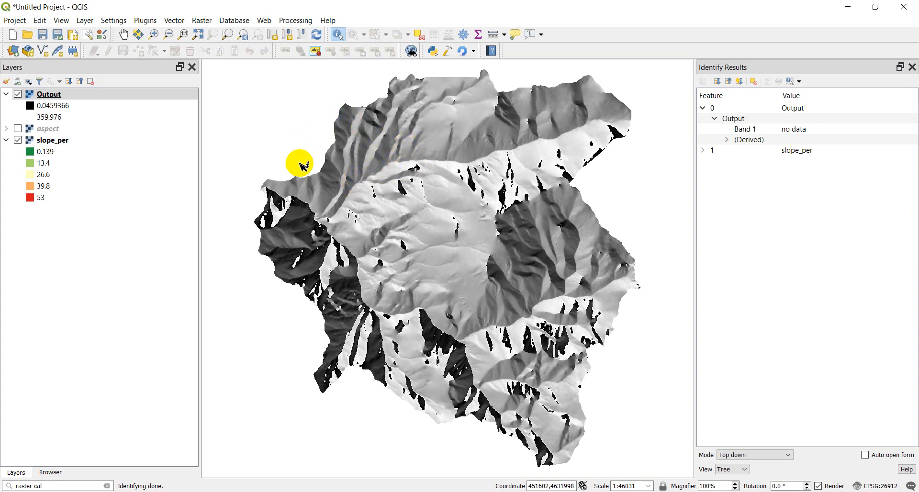
click(335, 304)
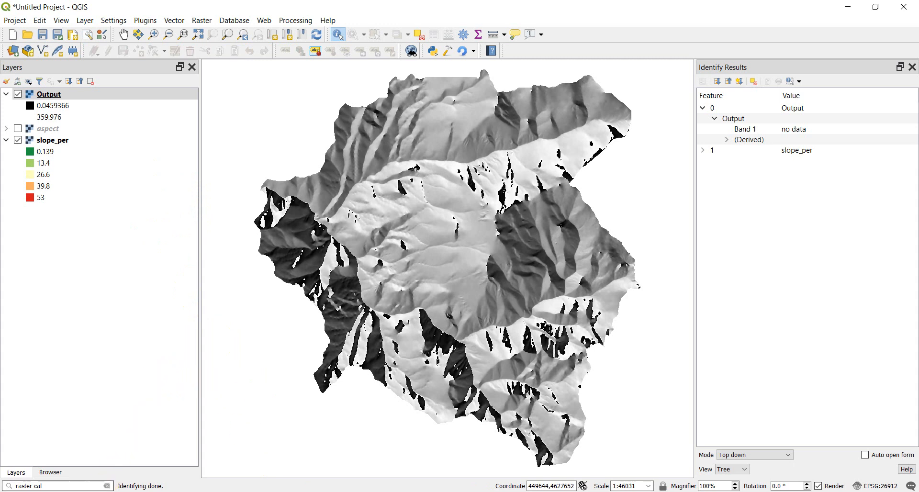
Step: Start a QGIS Raster calculator expression with the flat-area term (("slope_per@1"<1.0)*-1), assigning -1 to slopes below 1.0
click(62, 485)
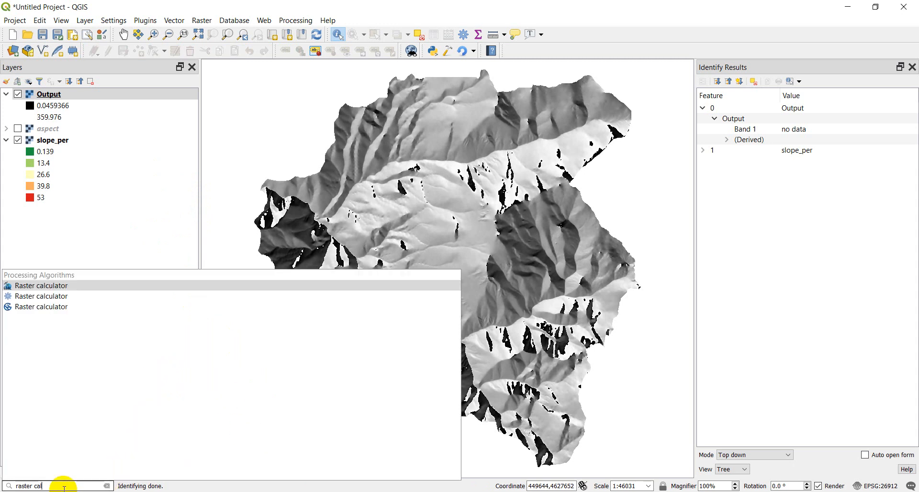
click(44, 296)
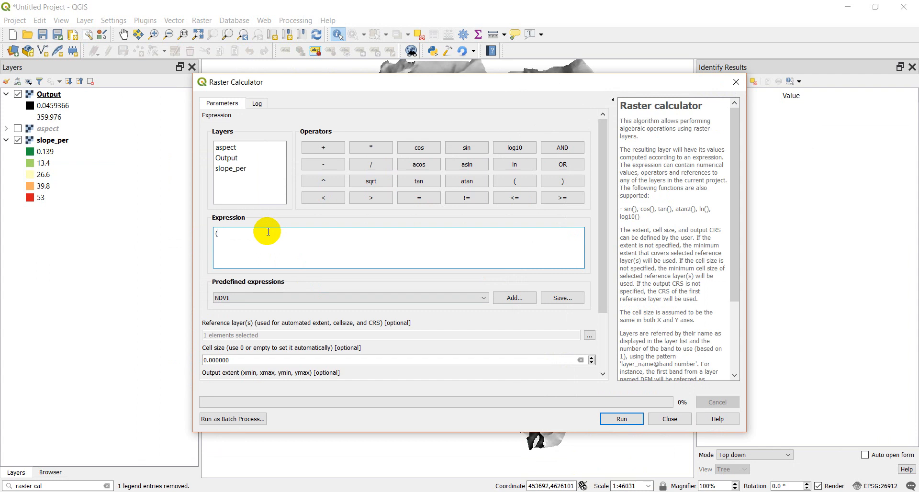
double_click(240, 170)
click(276, 237)
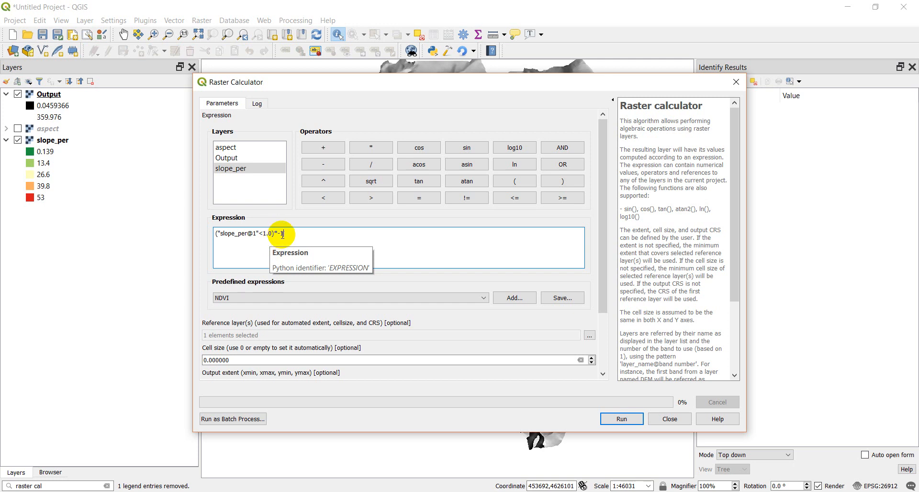
click(216, 234)
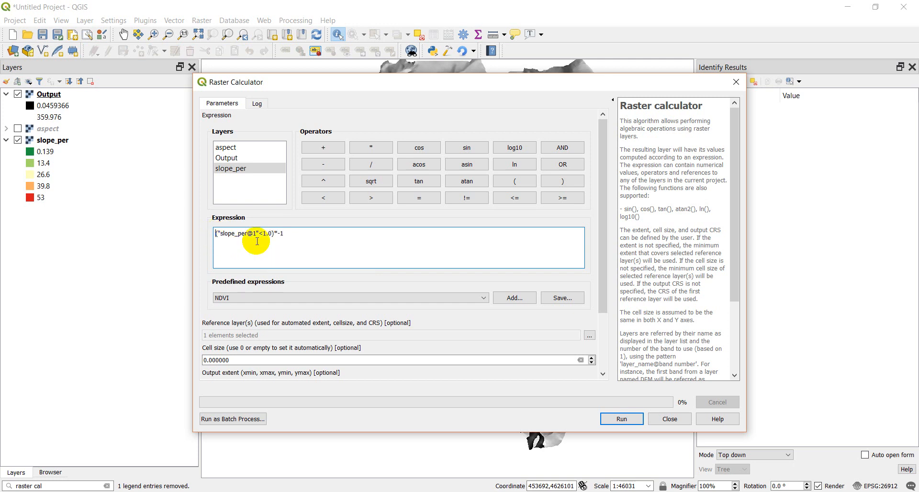
text(()
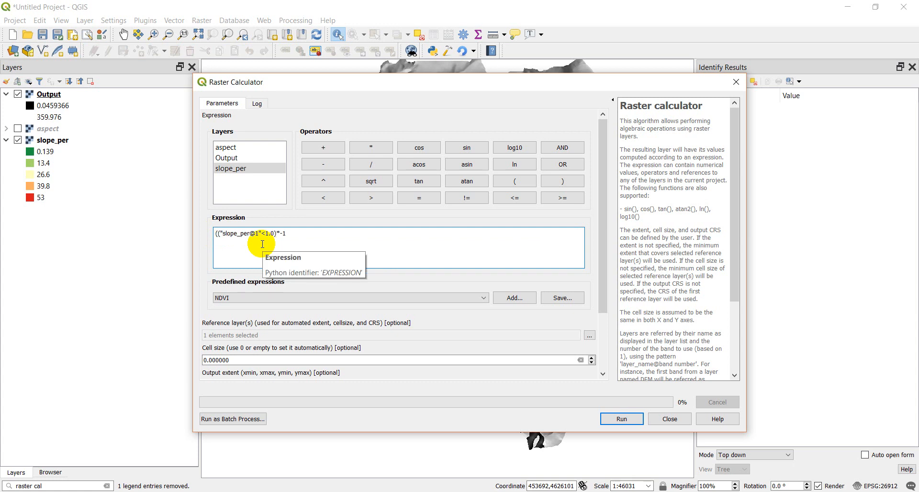
click(298, 231)
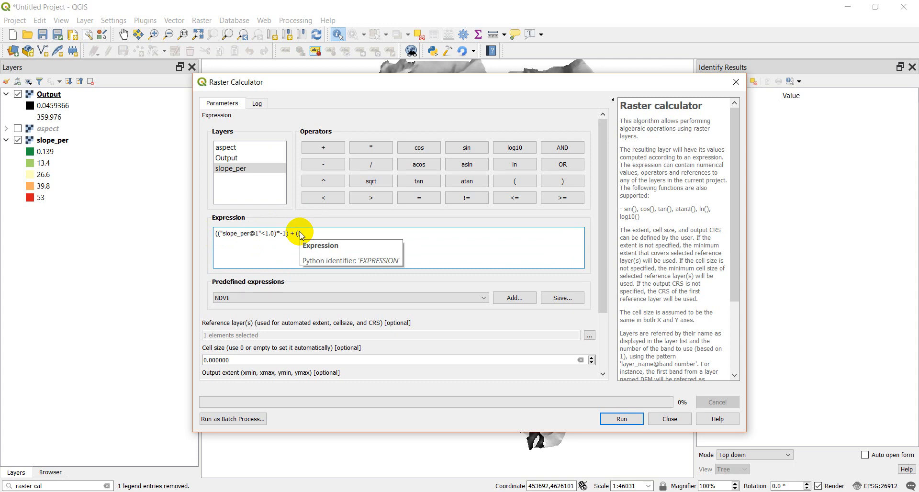
Step: Add the second term (("slope_per@1">=1.0)*"aspect@1") to the expression so steeper cells keep their aspect value
double_click(231, 169)
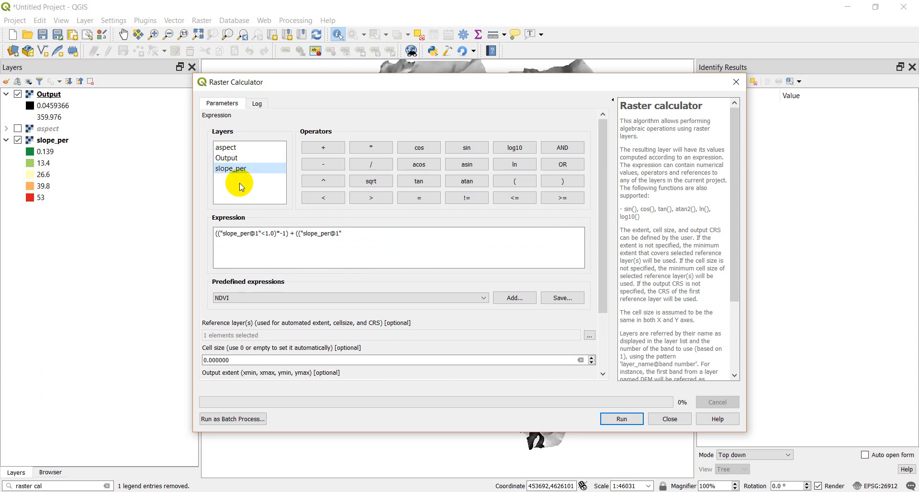
drag(349, 228, 357, 233)
click(357, 234)
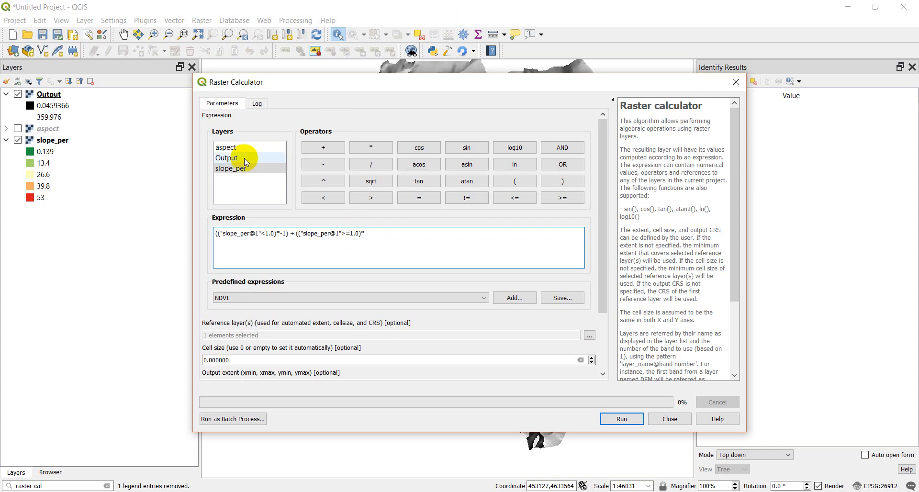
double_click(230, 148)
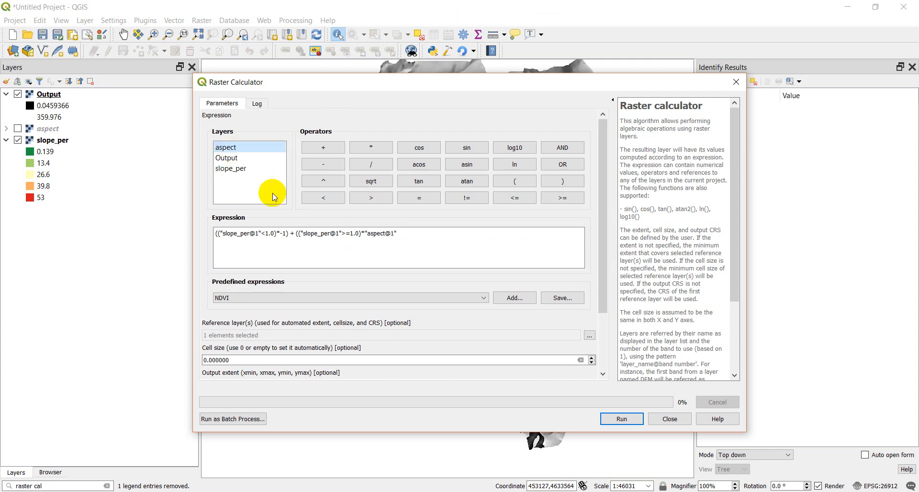
click(422, 236)
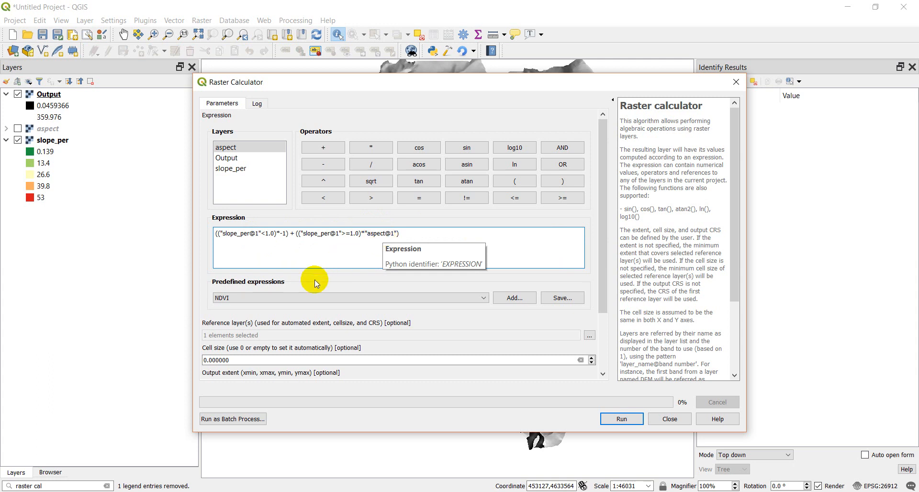
Step: Check the reference layer selection and accept aspect as the only reference layer
scroll(311, 329, down, 1)
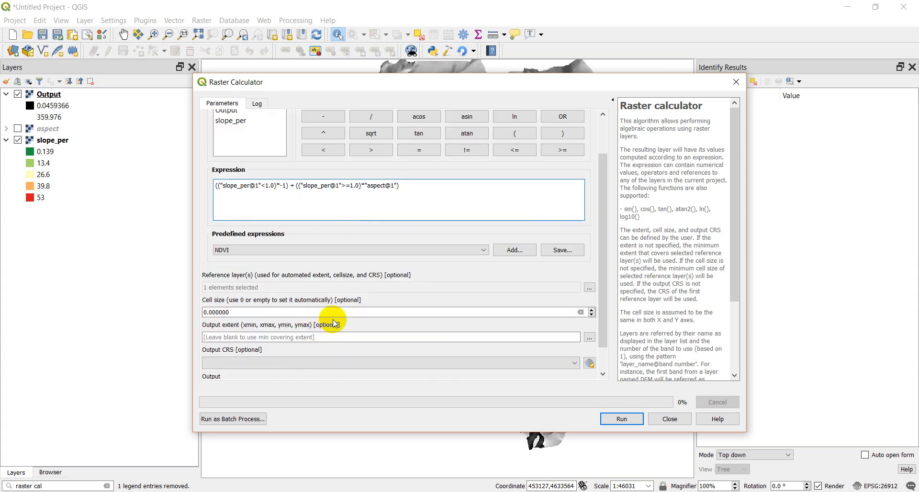
click(590, 288)
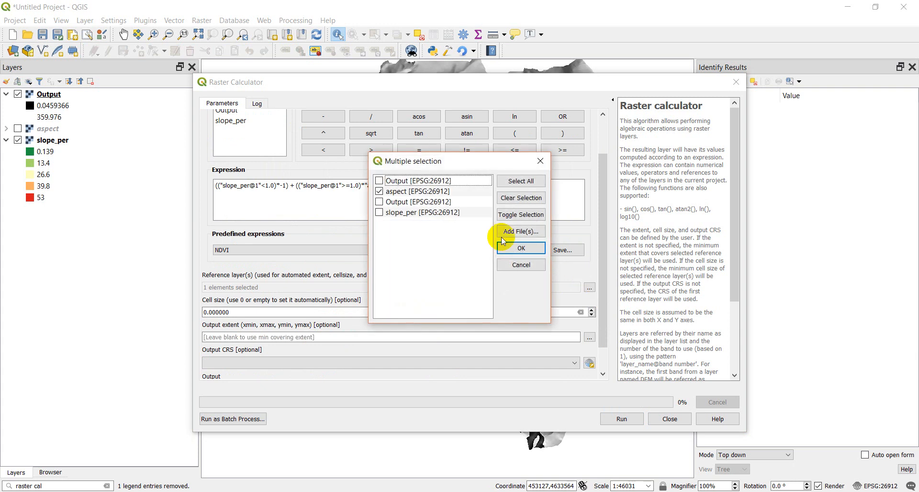
click(512, 250)
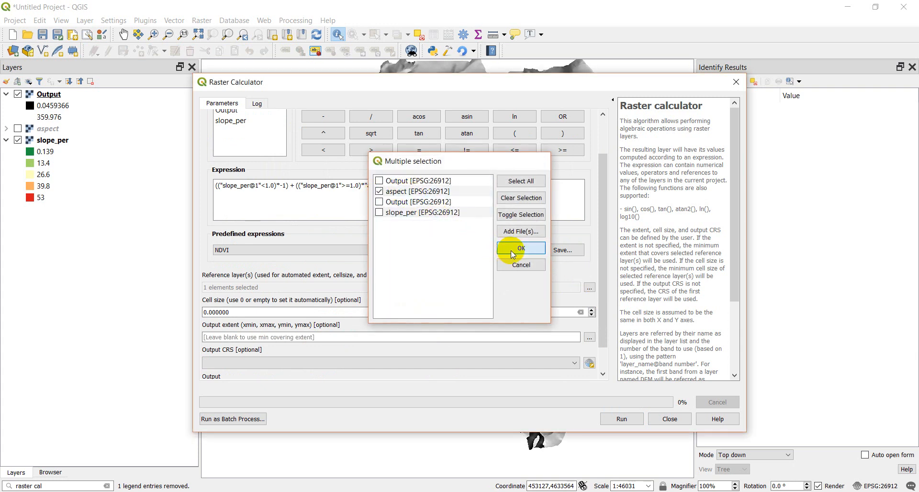
Step: Set the output file to aspect_flat.tif in C:/temp/outputs, run the raster calculation and close the calculator
scroll(414, 318, down, 1)
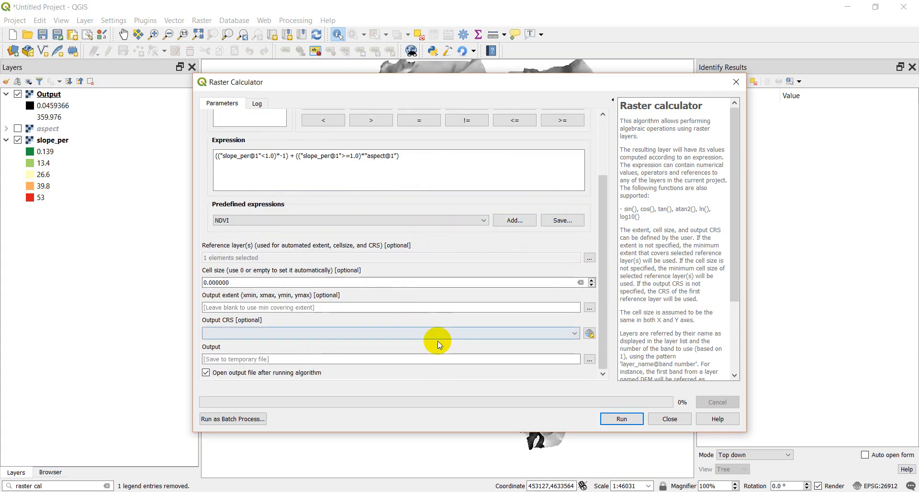
click(591, 359)
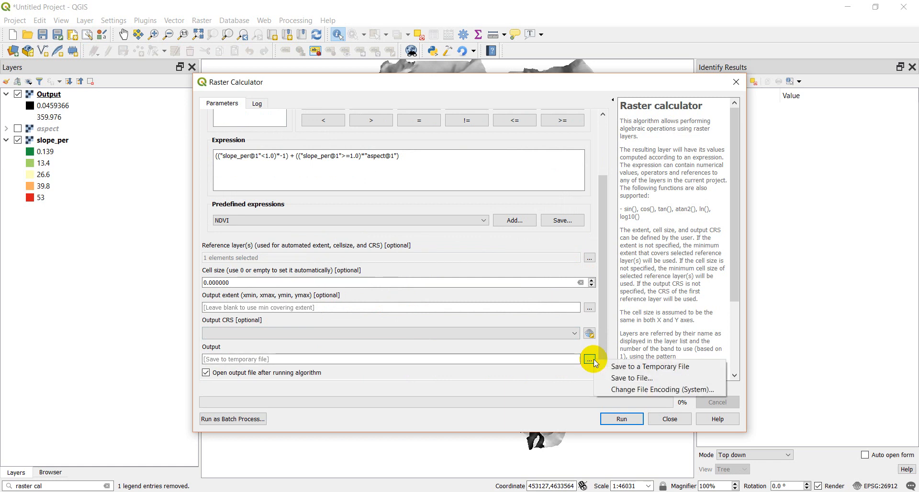
click(623, 378)
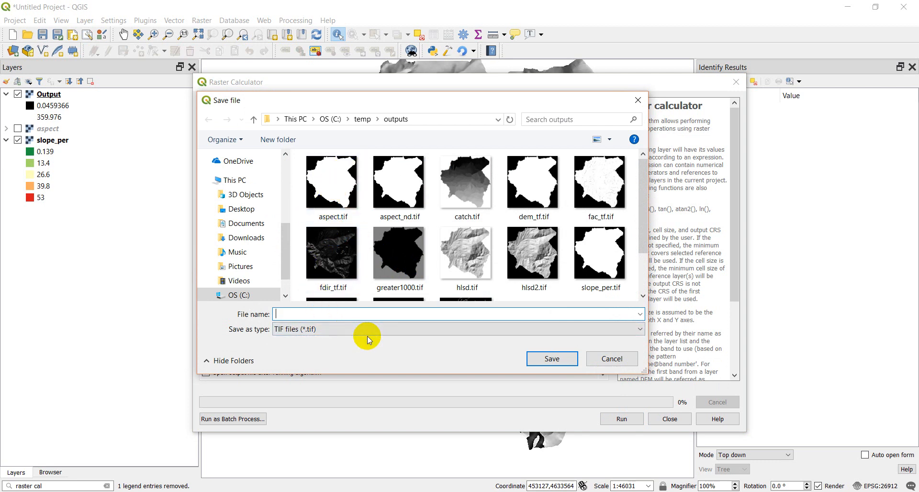
text(aspect_flat)
key(Return)
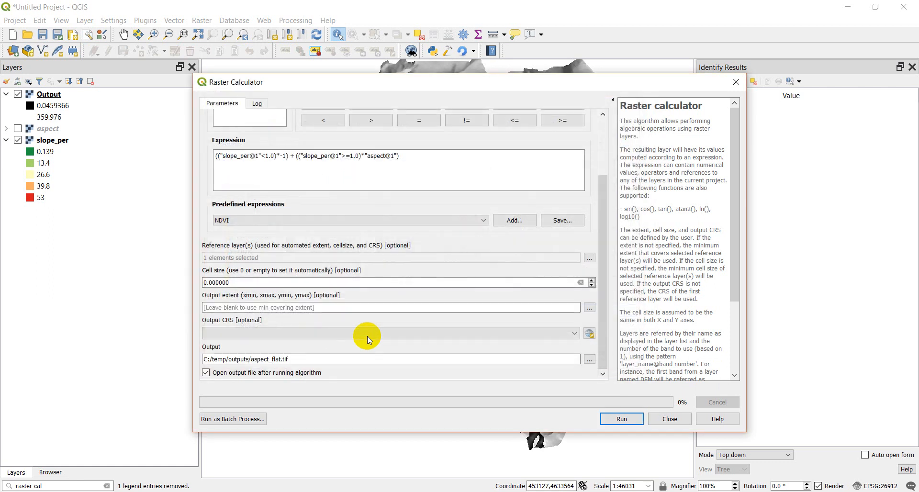
click(615, 418)
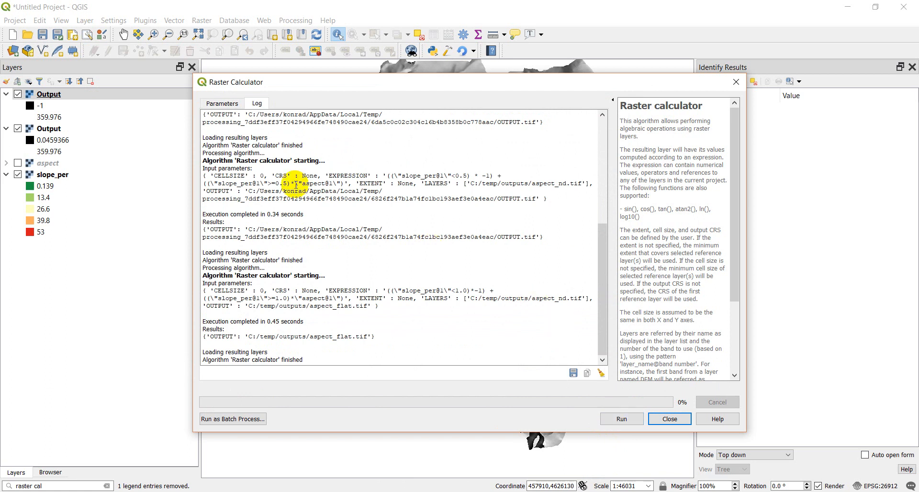
click(669, 418)
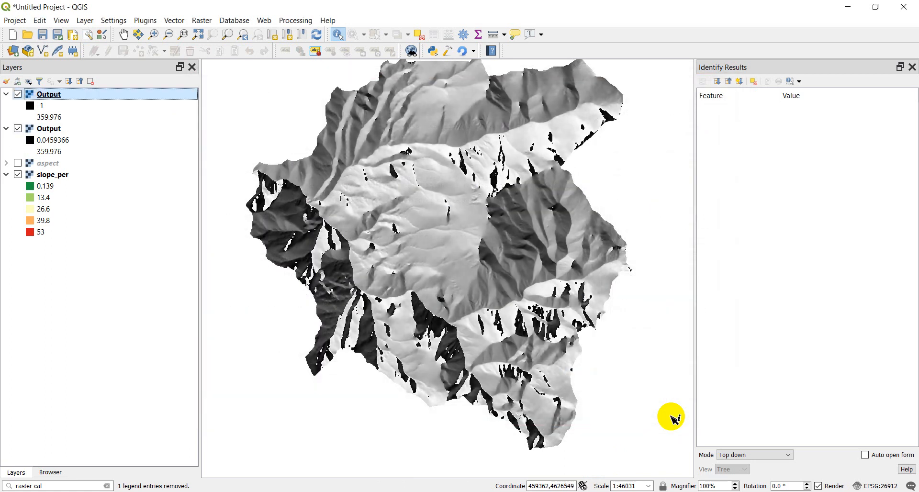
click(39, 106)
click(45, 128)
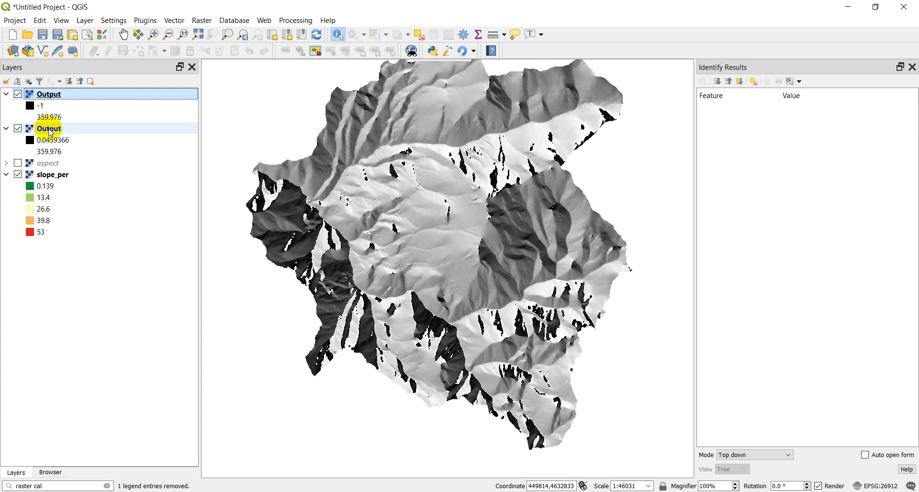
click(45, 106)
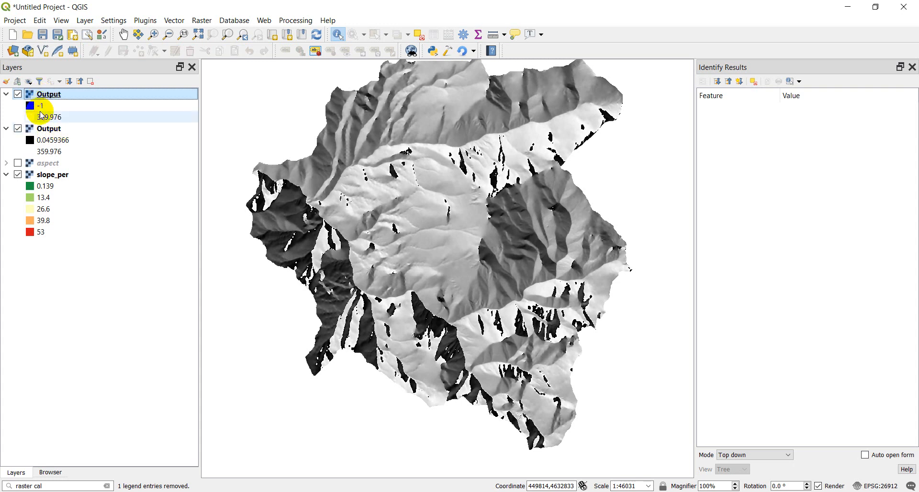
click(46, 107)
Step: Open the symbology of the new Output layer, whose minimum is -1, and set its render type to Singleband pseudocolor
click(52, 96)
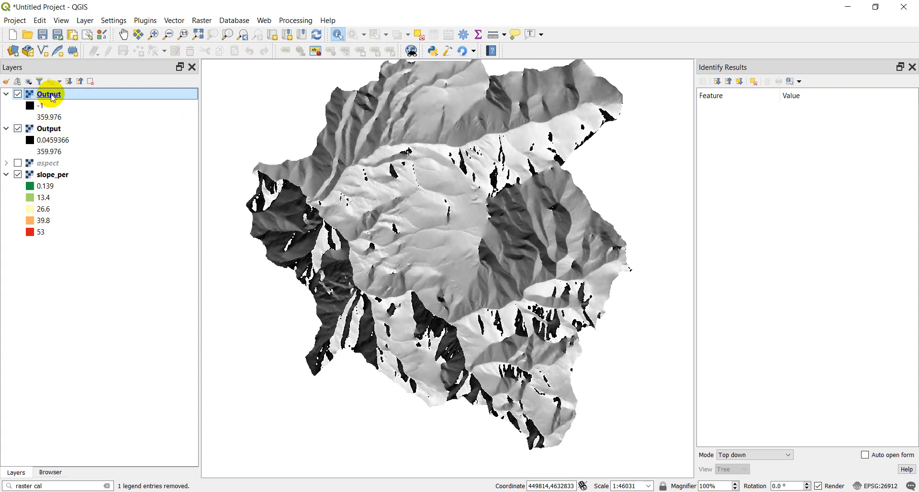
double_click(51, 95)
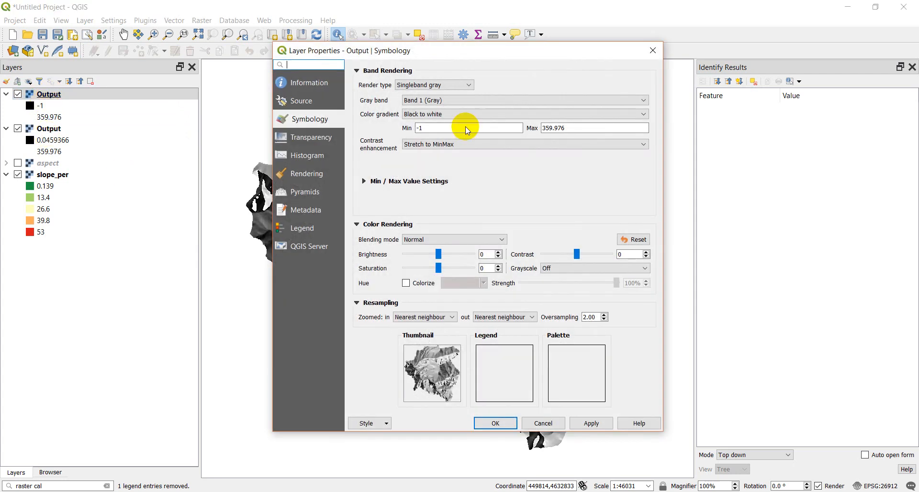
click(471, 85)
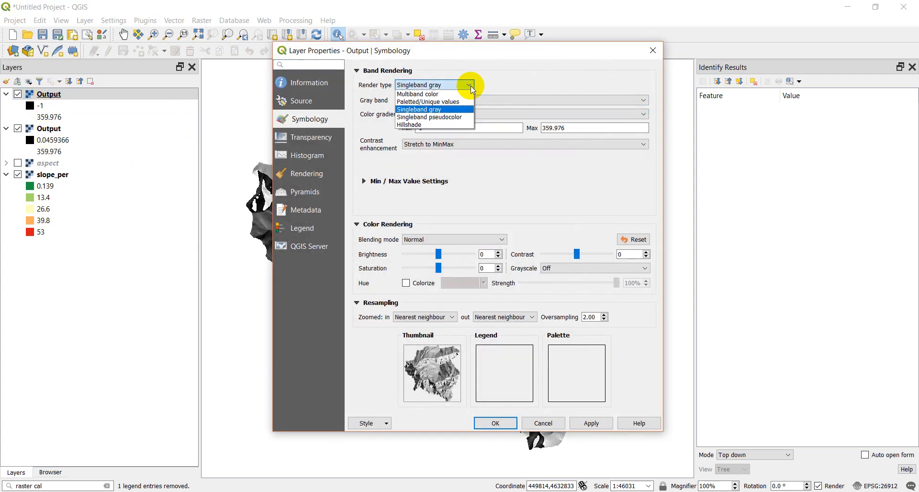
click(448, 114)
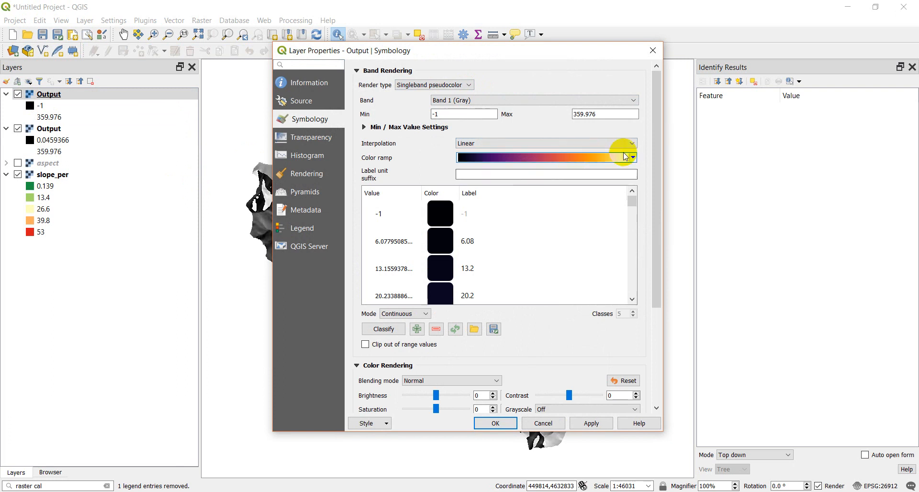
Step: Change the color of the -1 class to bright green (#00ff04) and apply the symbology to the layer
click(507, 214)
click(440, 216)
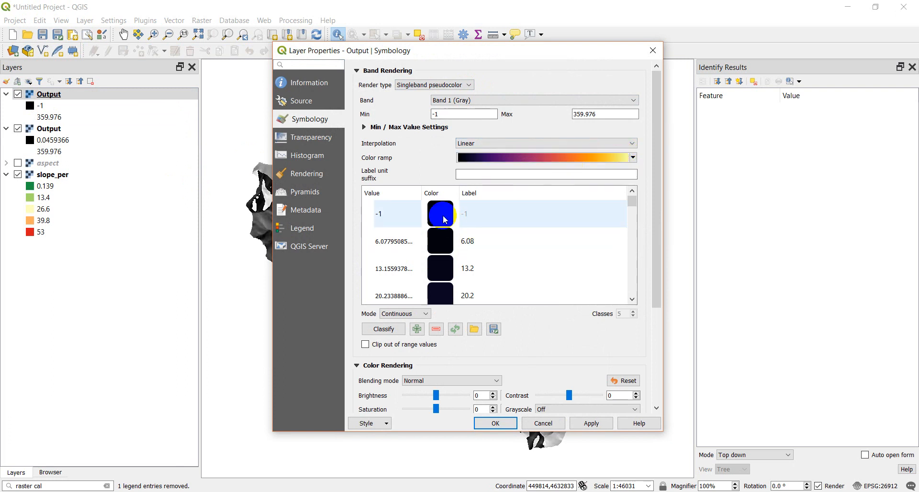
double_click(443, 214)
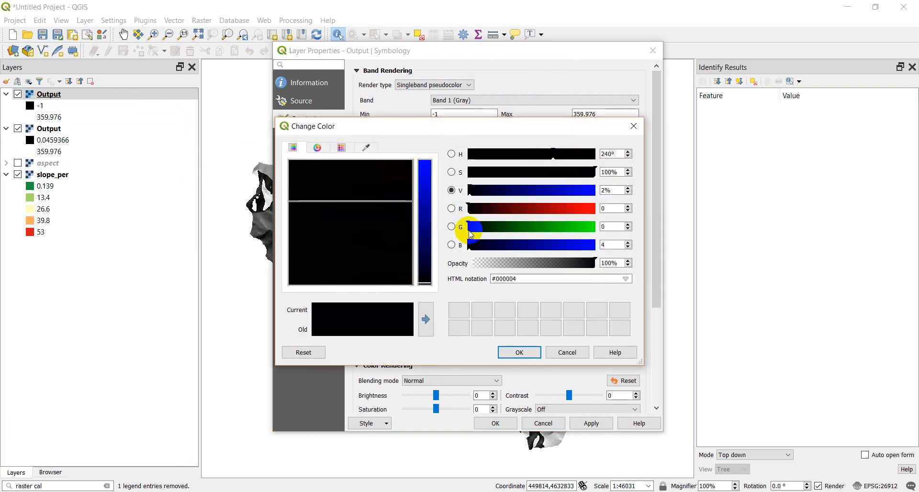
drag(468, 230, 601, 220)
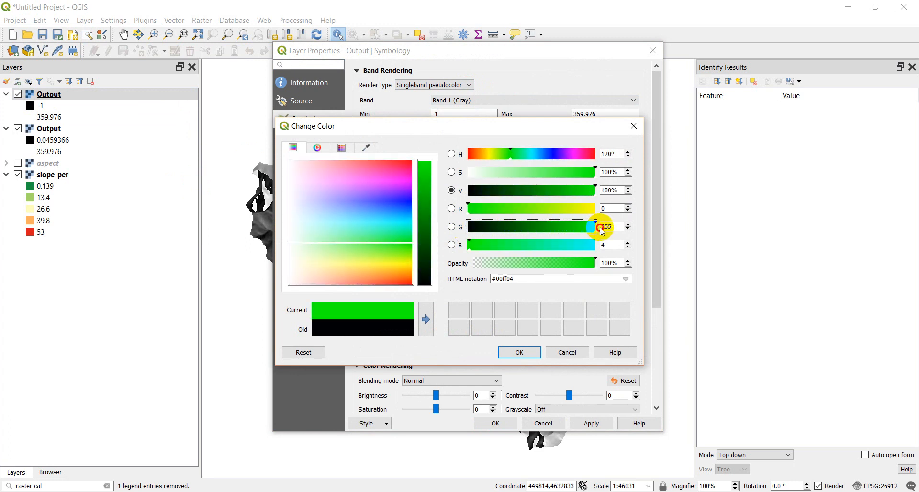
click(519, 355)
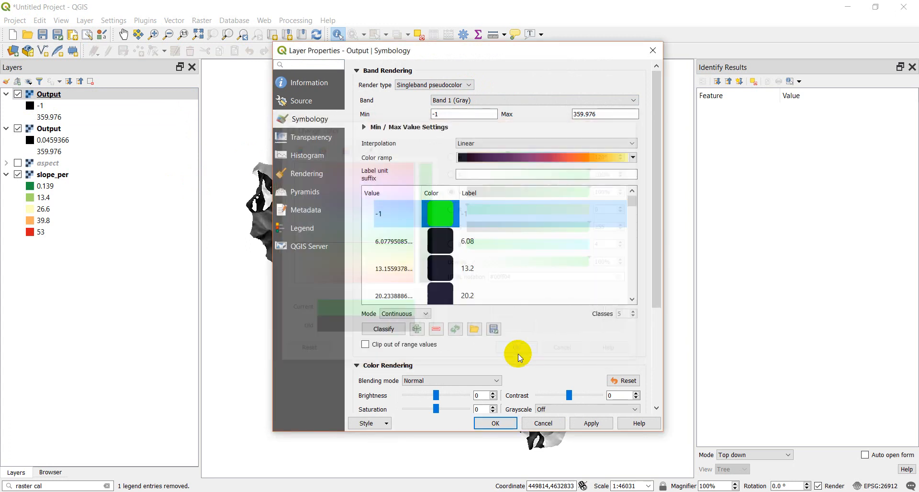
click(497, 423)
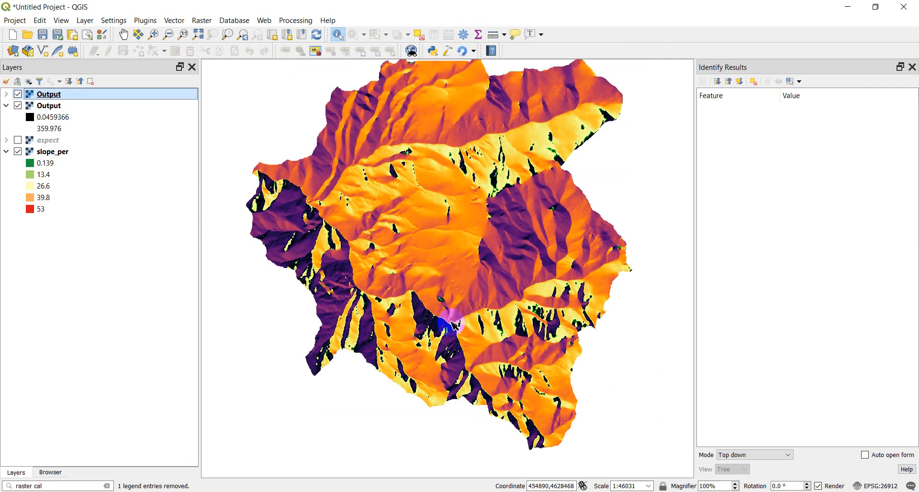
Step: Examine the green flat cells up close in the south-central part of the watershed
scroll(452, 324, up, 3)
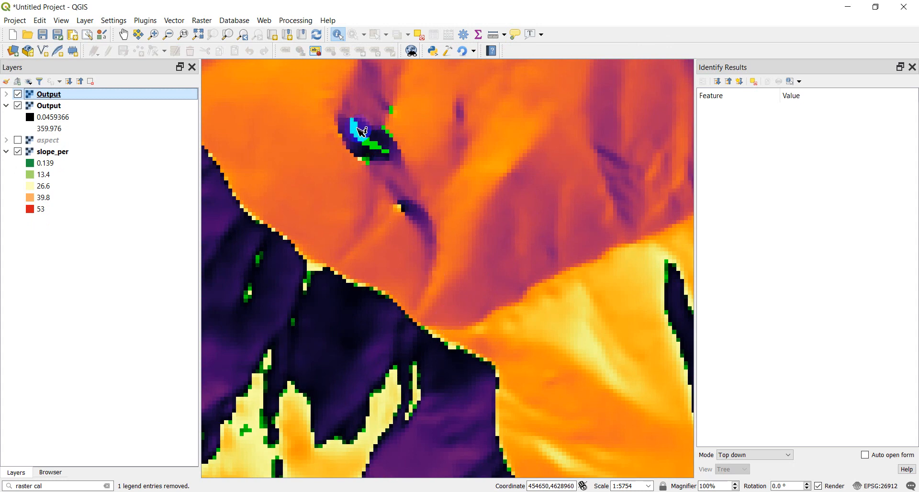
scroll(378, 141, up, 1)
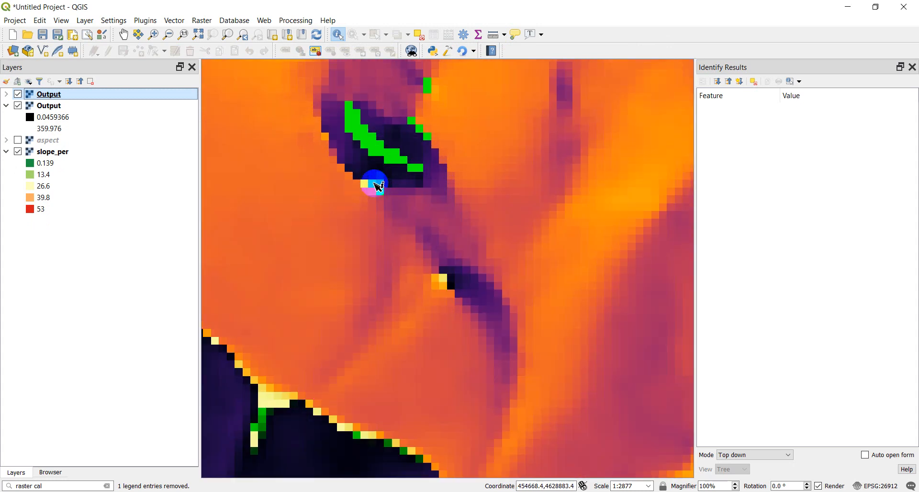
scroll(383, 191, down, 1)
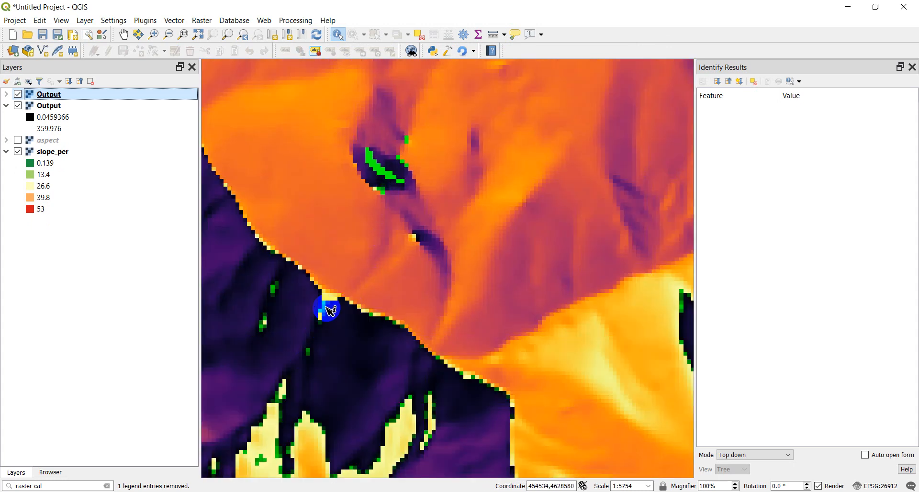
Step: Check the color of the -1 class in the legend of the topmost Output layer, leaving the legend collapsed
scroll(327, 306, down, 1)
scroll(328, 307, up, 1)
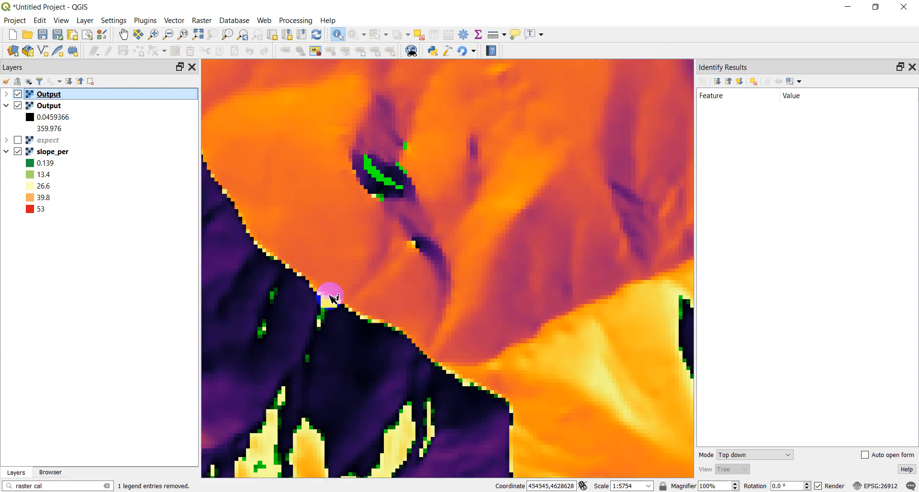
scroll(375, 209, up, 1)
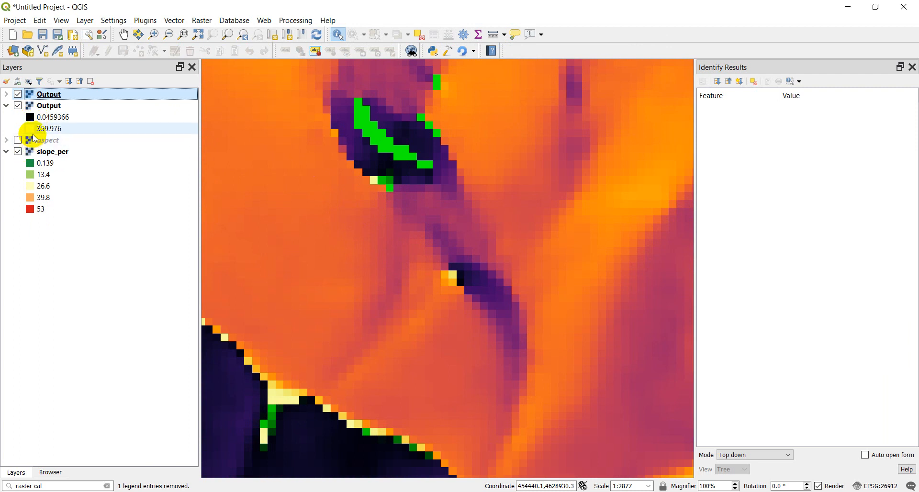
click(7, 94)
click(41, 110)
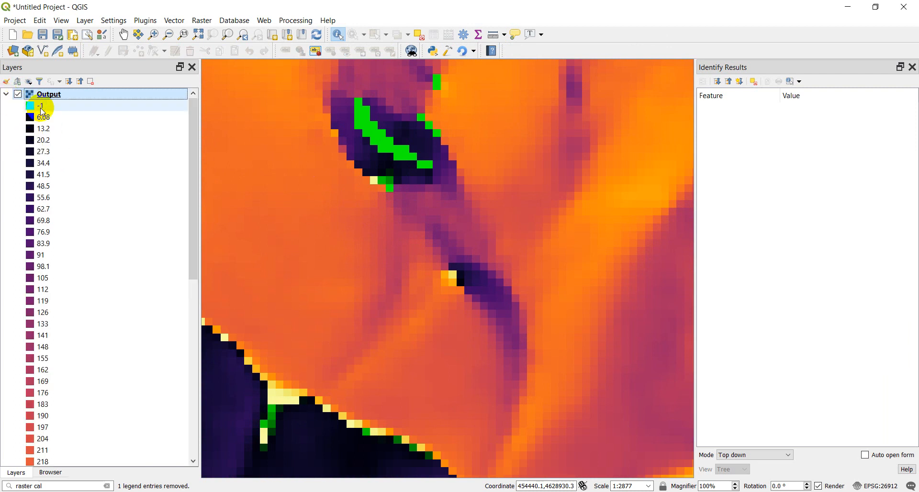
click(6, 94)
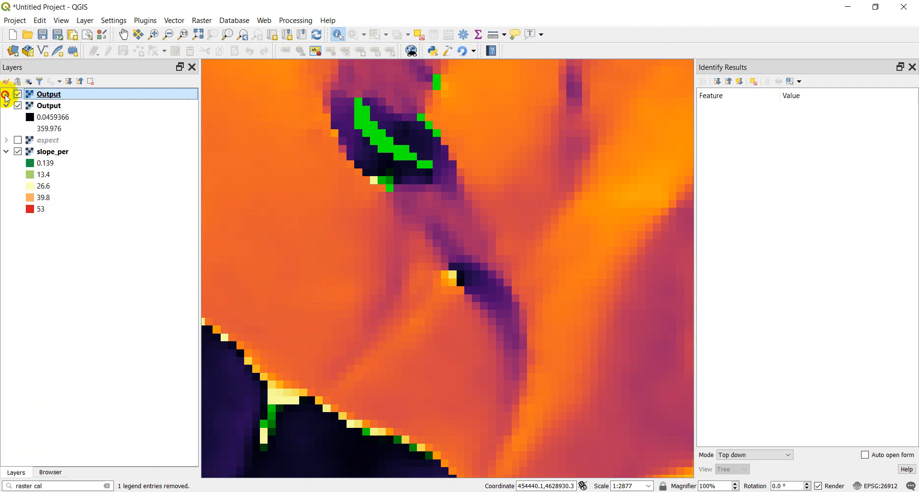
Step: Identify the raster value of a bright green cell in the elongated flat patch in the south-central watershed
click(366, 125)
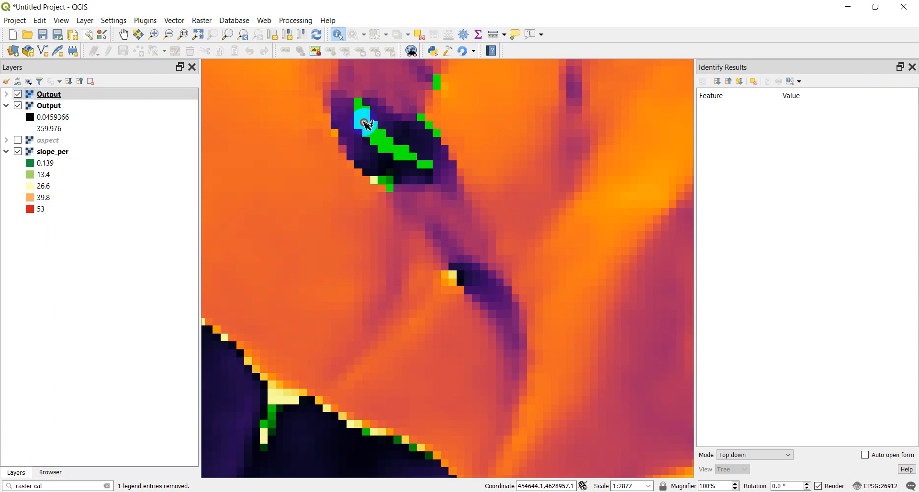
click(753, 118)
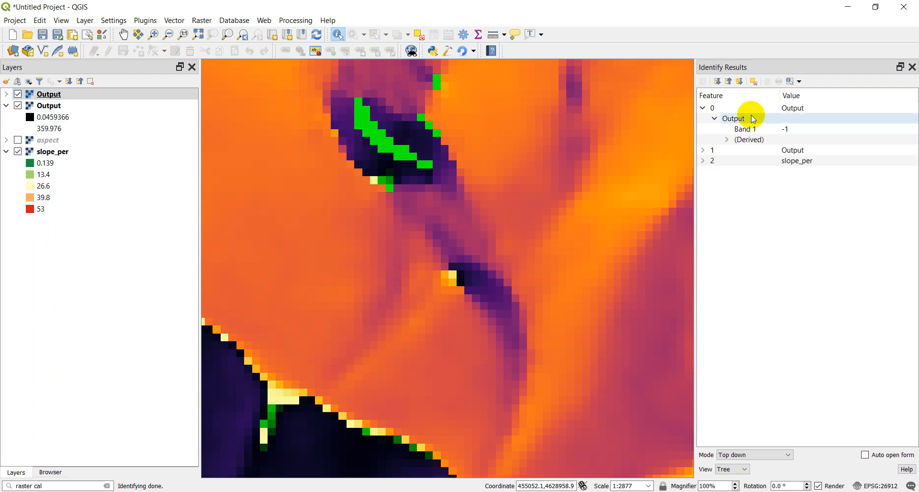
click(793, 131)
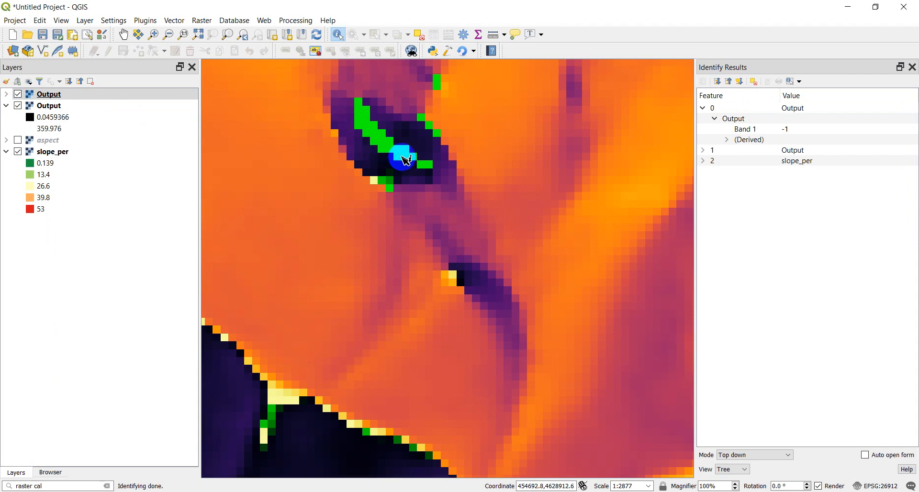
Step: Identify the raster value of a cell at the darker green patches in the northeastern part of the watershed
scroll(401, 163, down, 5)
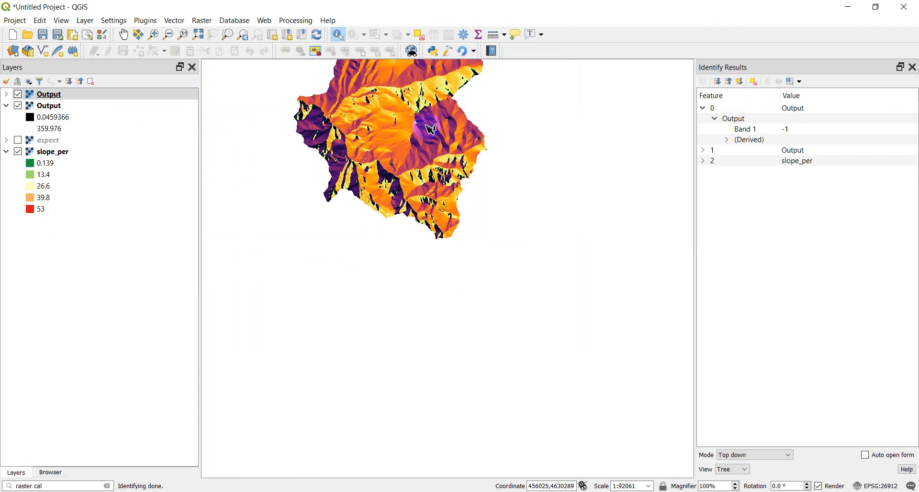
scroll(409, 189, up, 5)
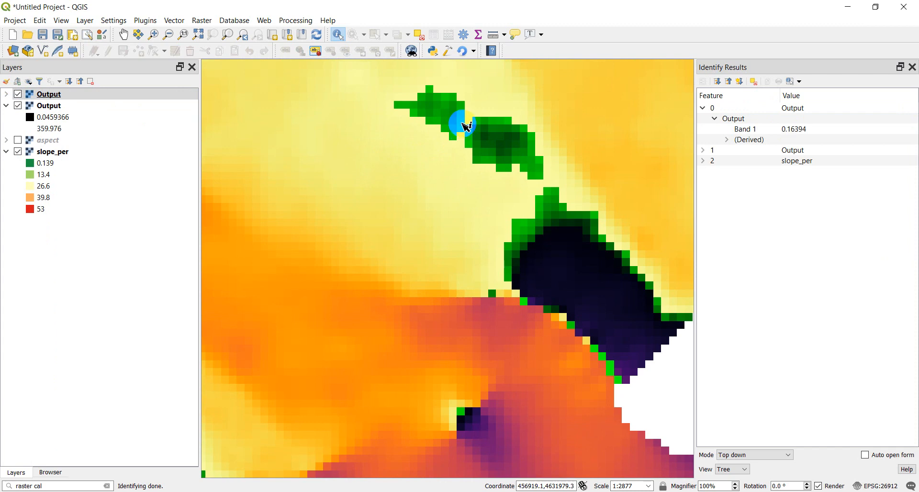
scroll(467, 137, down, 1)
scroll(467, 136, down, 2)
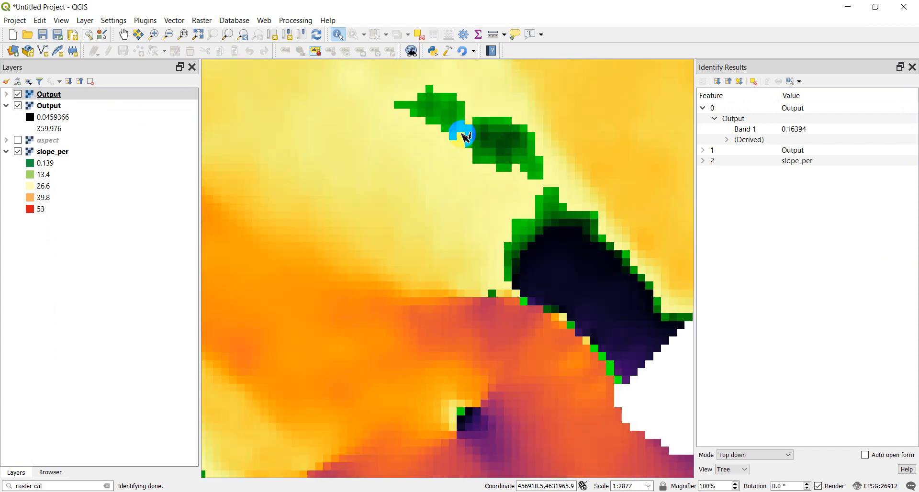
scroll(437, 187, down, 1)
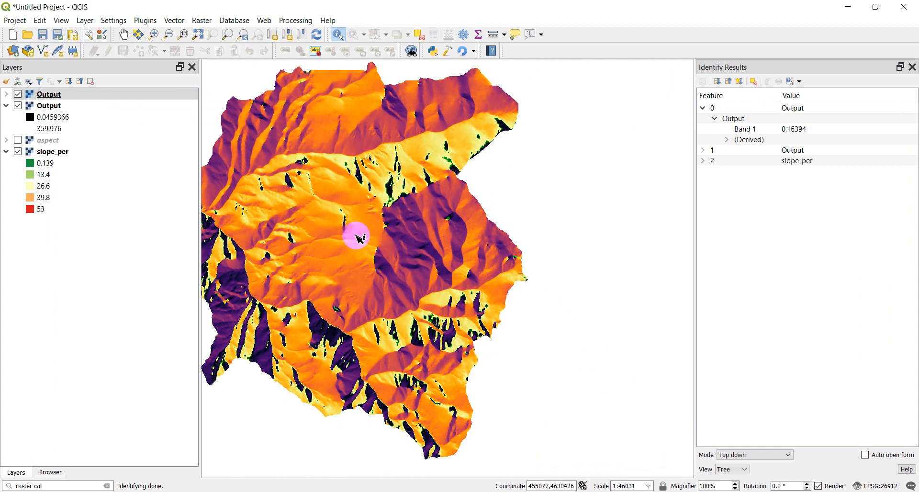
Step: Identify the raster value of a green cell in the dark area southwest of the ridge in the south-central watershed
scroll(471, 208, up, 4)
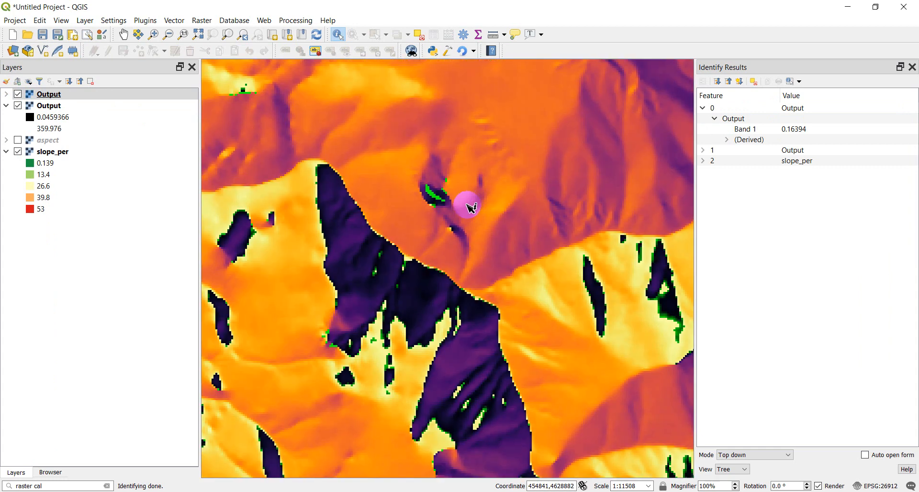
scroll(316, 312, up, 1)
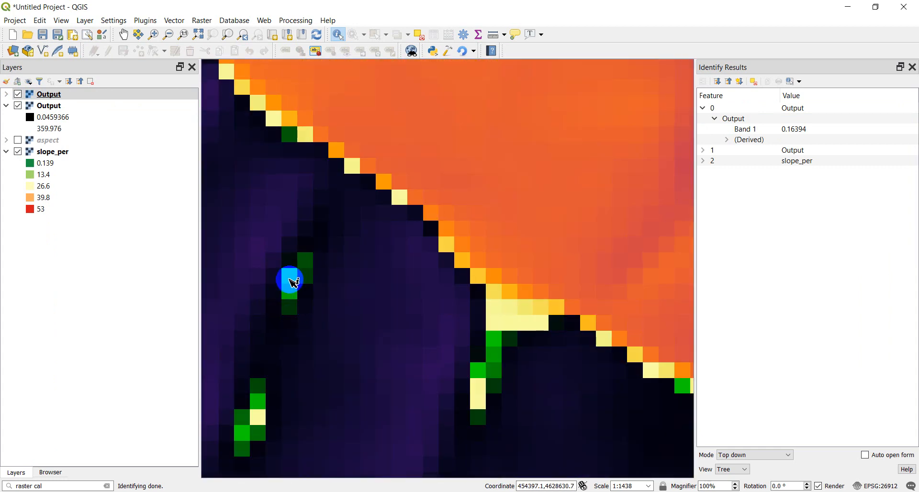
scroll(293, 283, down, 4)
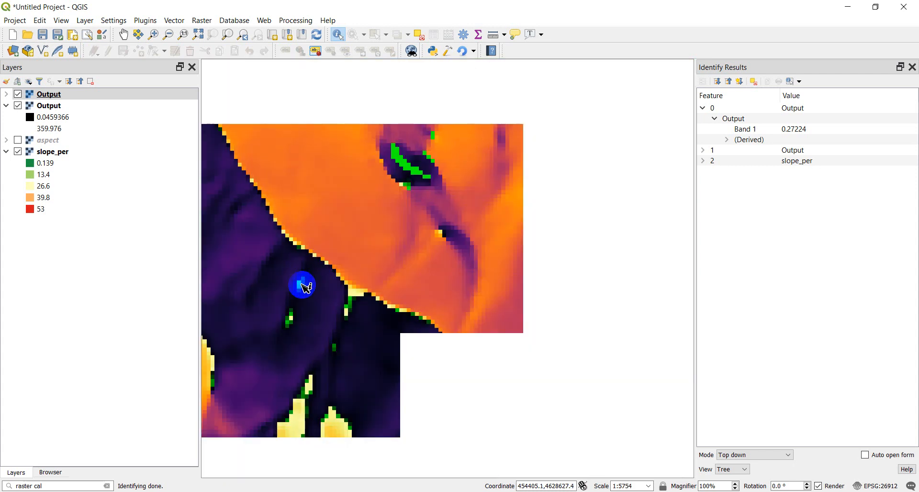
Step: Examine the flat patch in the south-central area once more, along with the aspect raster across the whole watershed
scroll(337, 263, up, 1)
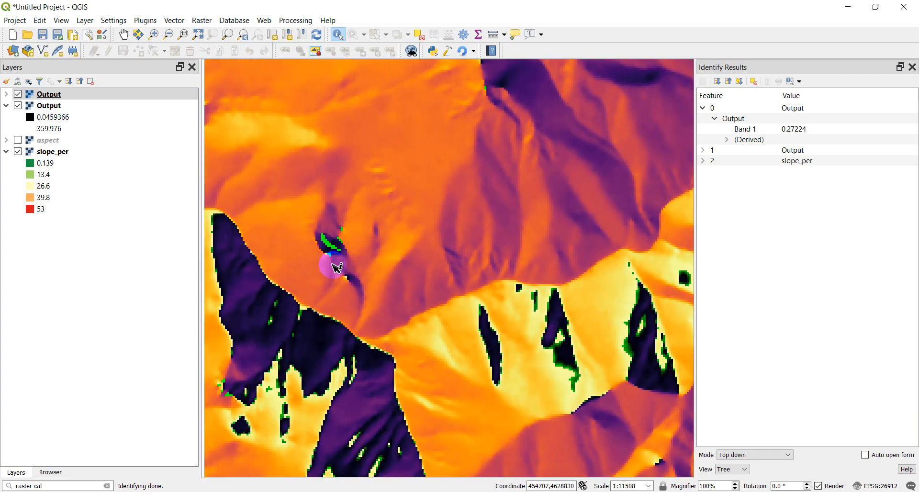
drag(335, 266, 459, 206)
scroll(459, 206, up, 1)
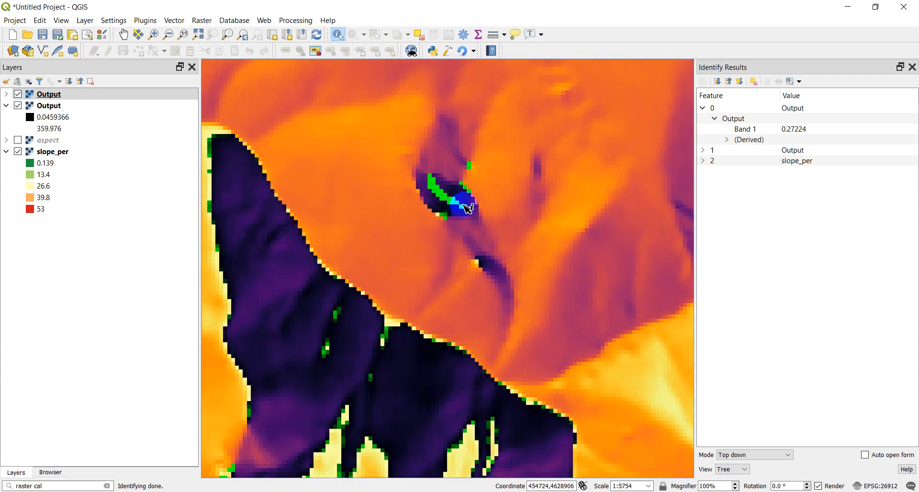
scroll(451, 193, down, 3)
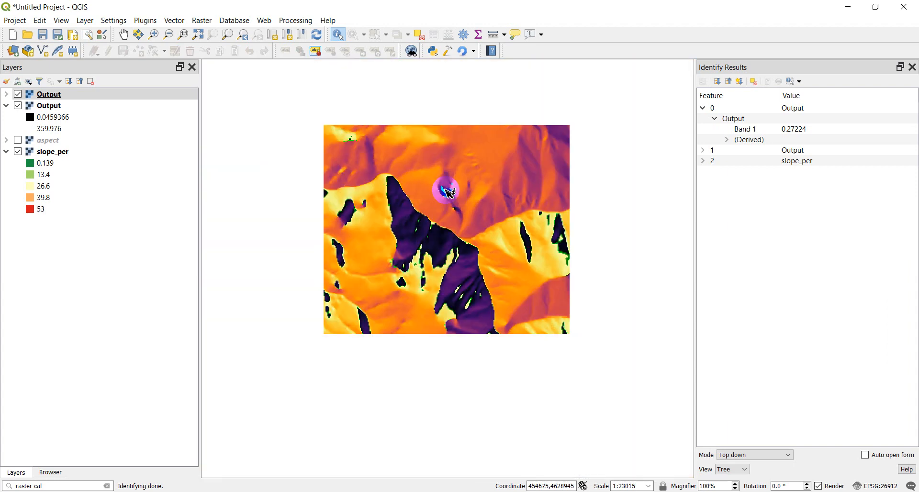
drag(450, 162, 412, 207)
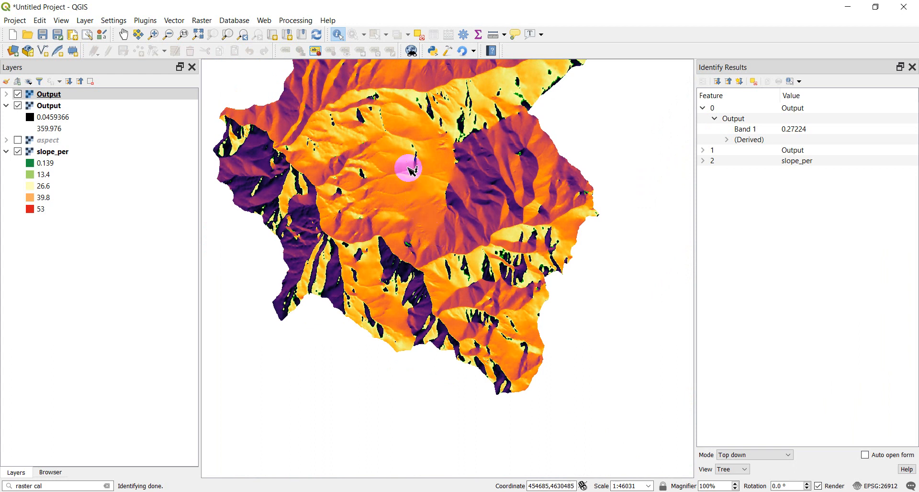
drag(410, 164, 464, 242)
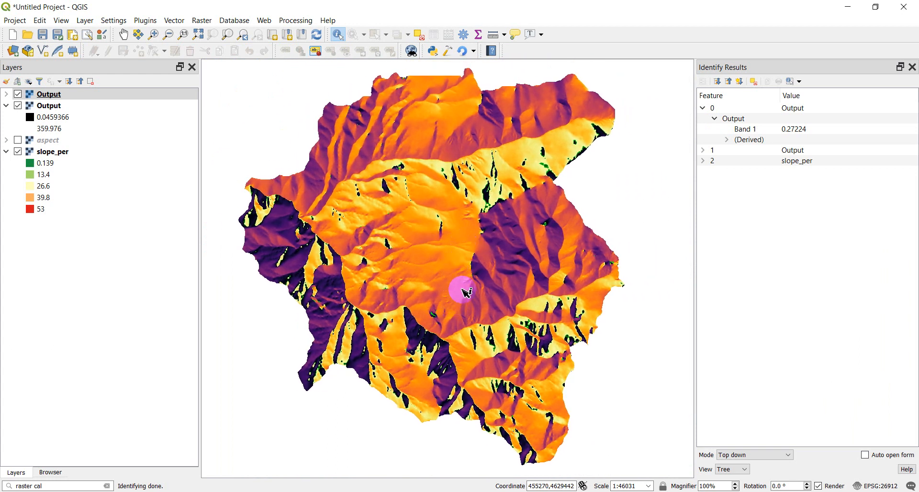
click(433, 333)
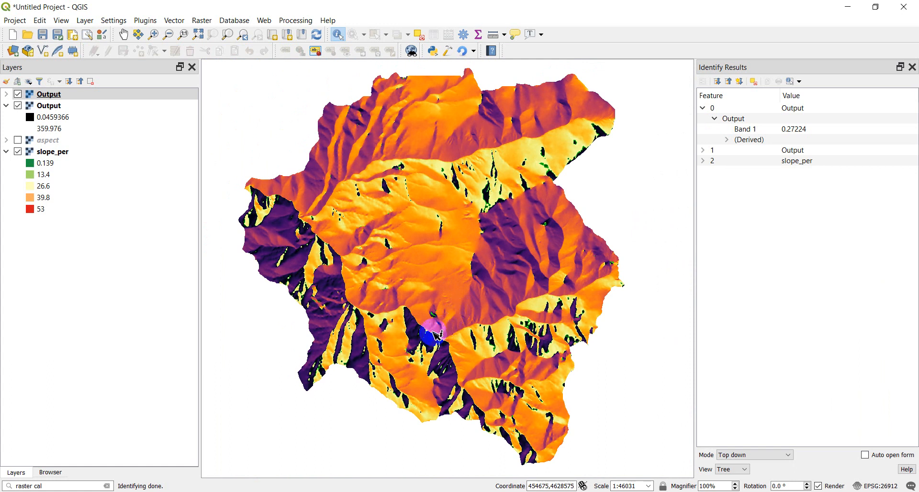